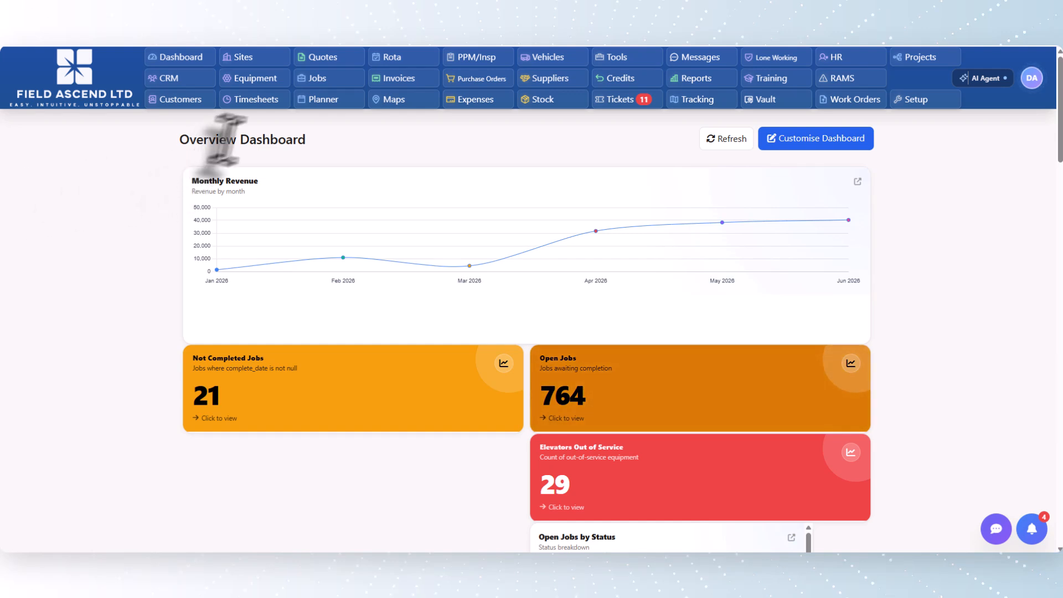
Open the timesheets and filter the entries to last month, 2026-05-01 to 2026-05-31.
left_click(268, 101)
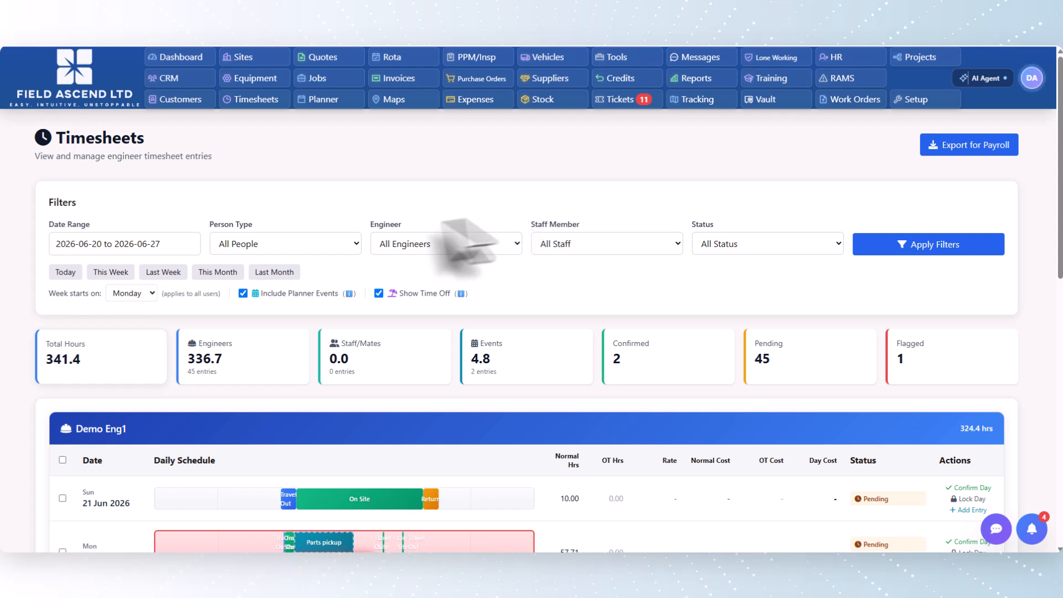
left_click(275, 272)
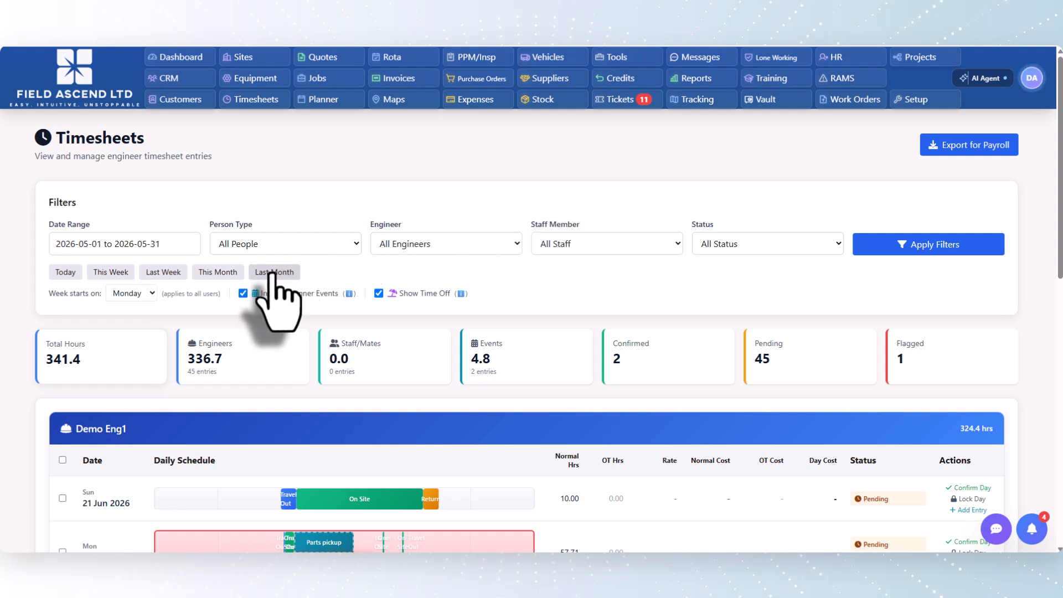
left_click(920, 248)
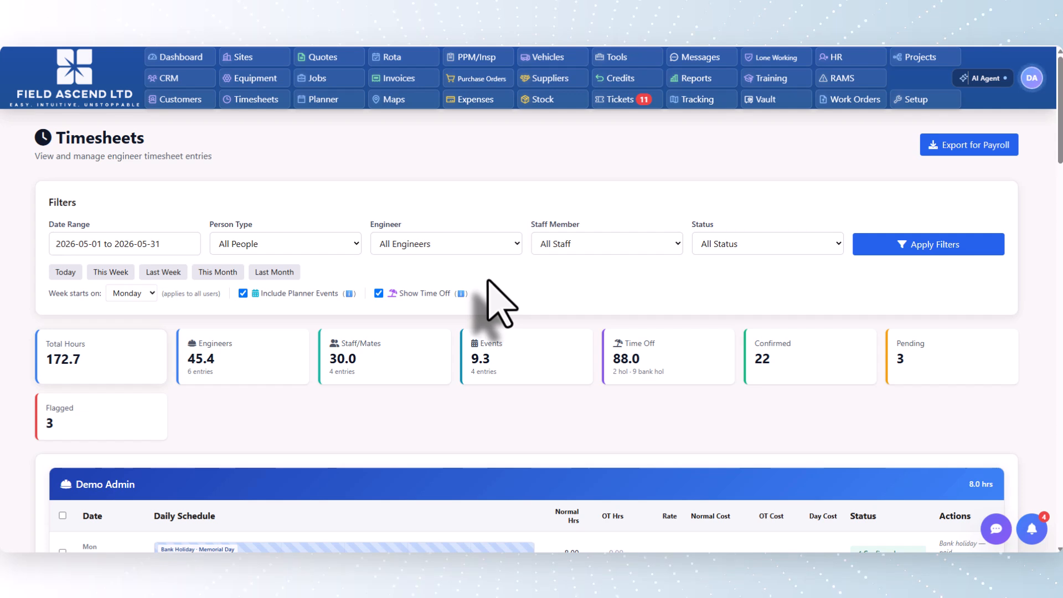
Examine Demo Eng1's daily schedules for May, including the travel and on-site details for 4 May.
scroll(498, 306, "down", 3)
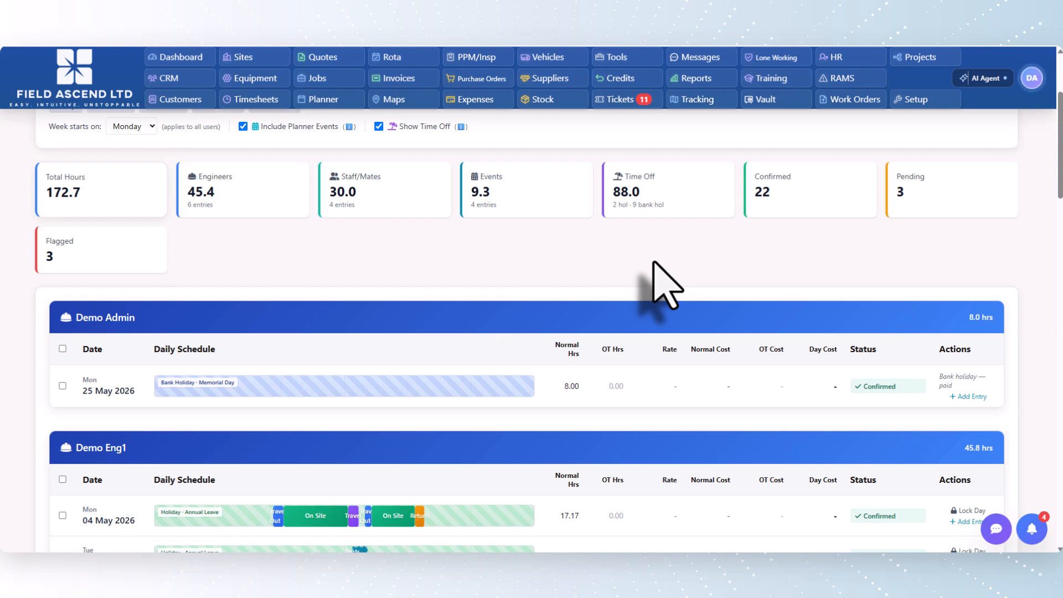
scroll(655, 264, "down", 3)
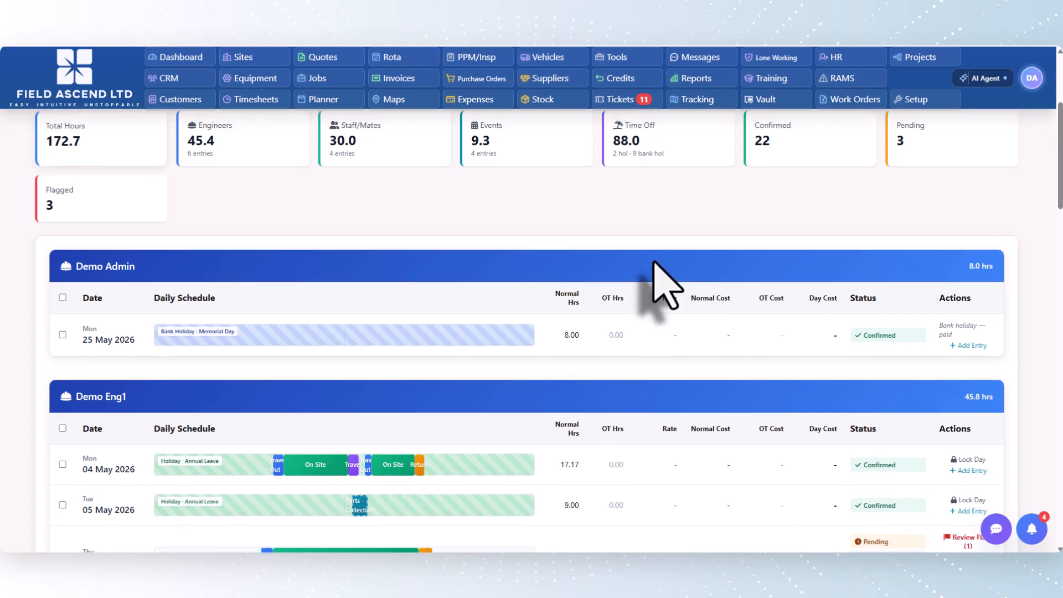
scroll(655, 268, "down", 2)
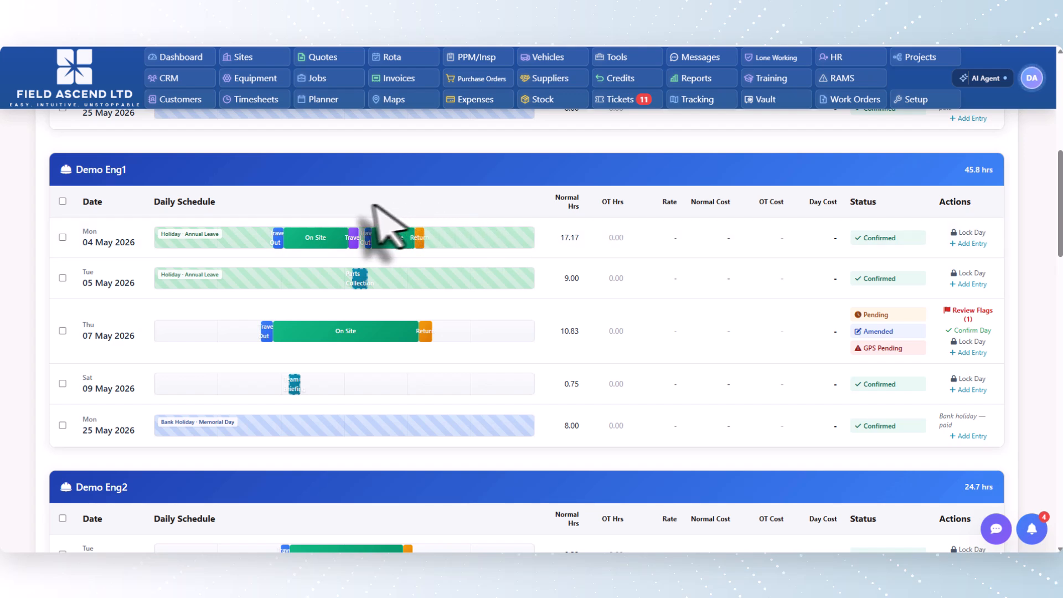
mouse_move(277, 234)
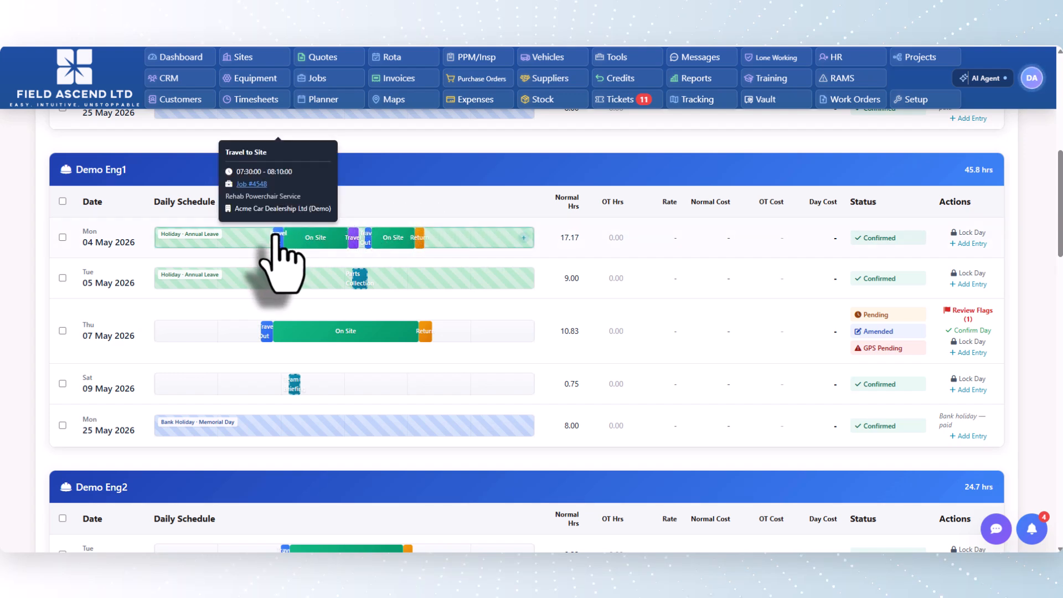
mouse_move(409, 239)
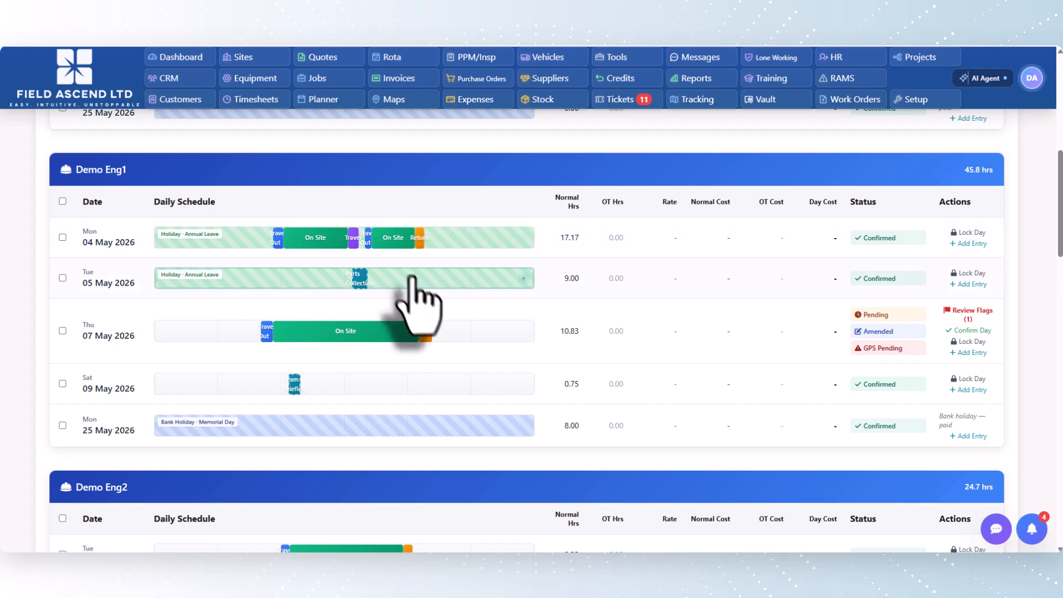
Open the Monthly PPM Job from Demo Eng1's 7 May on-site block and examine its engineer time entries.
mouse_move(361, 329)
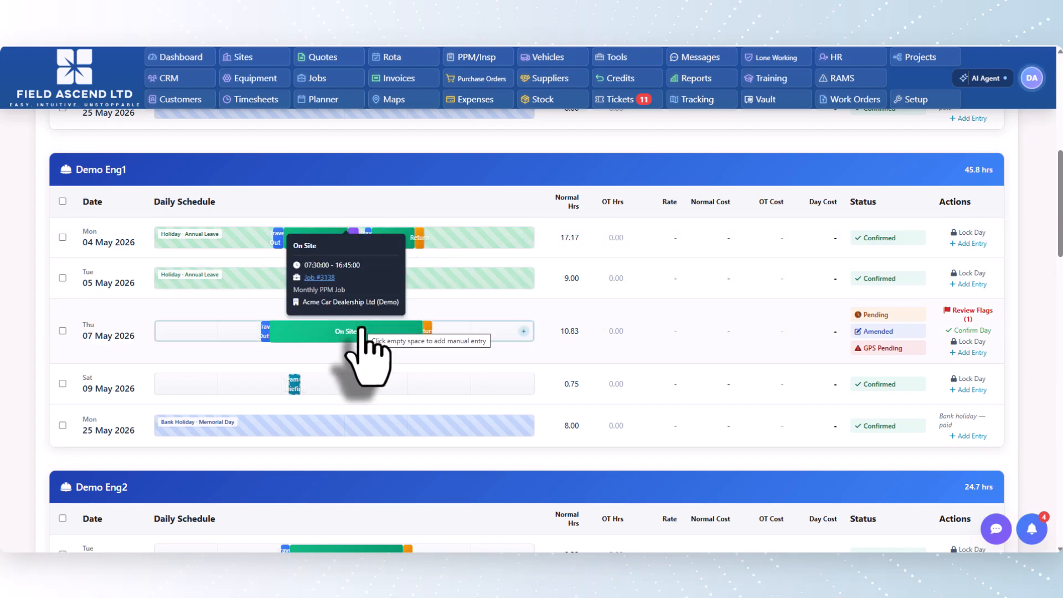
left_click(319, 278)
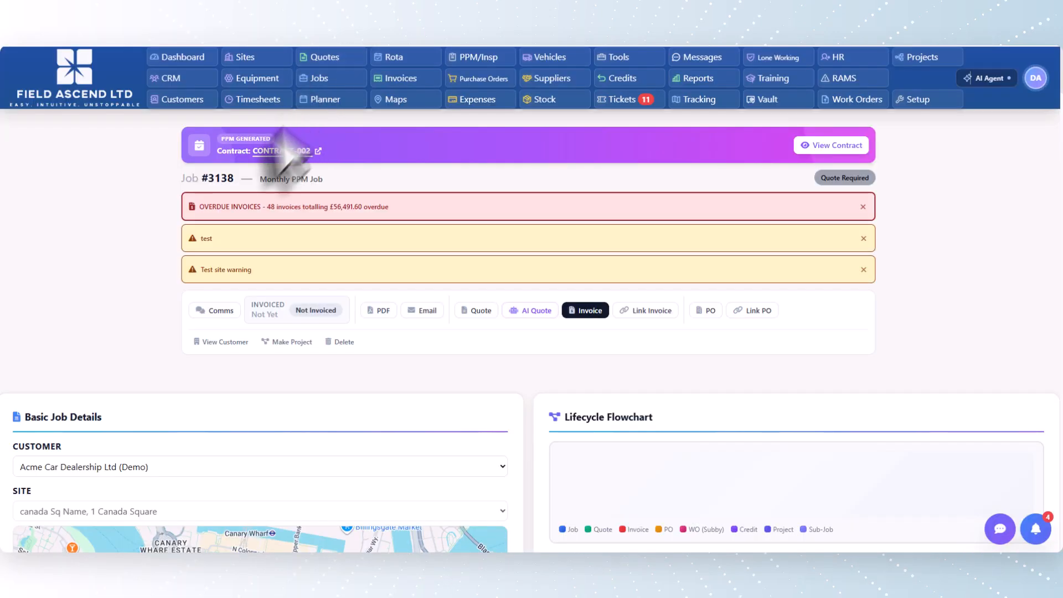
scroll(273, 256, "down", 10)
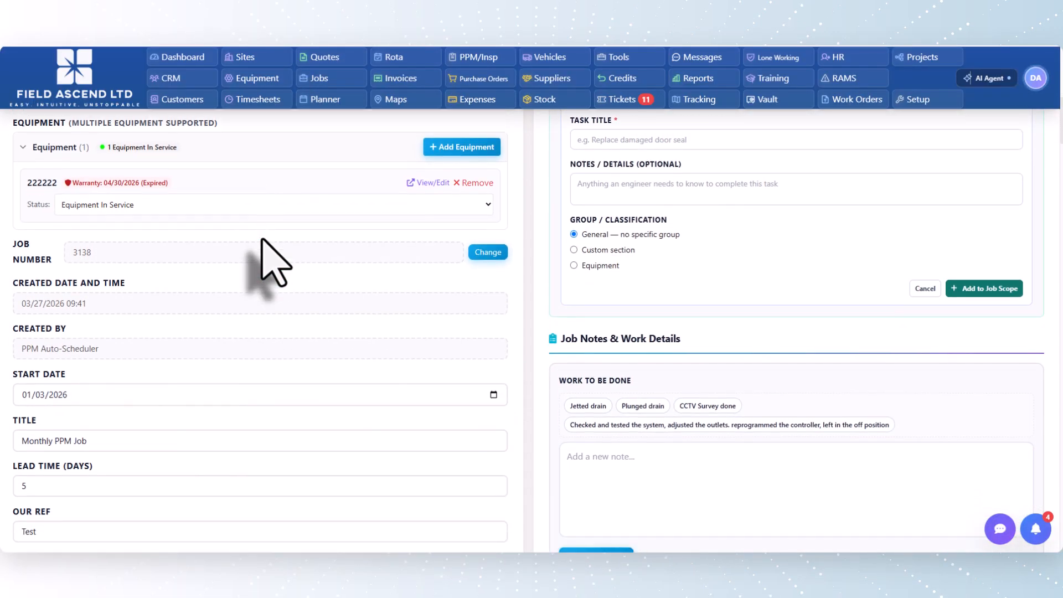
scroll(263, 241, "down", 14)
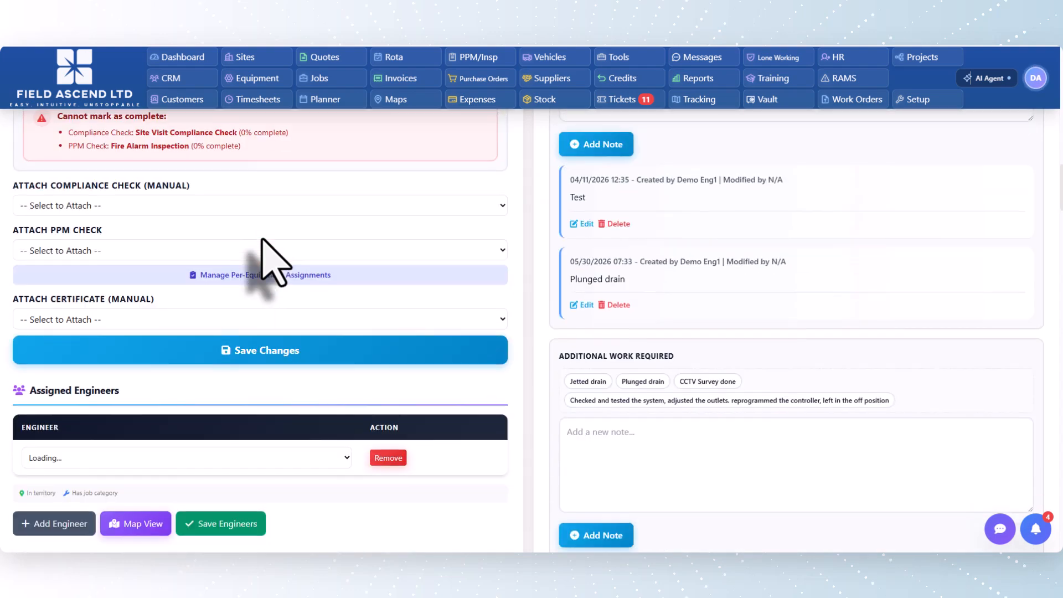
scroll(271, 260, "down", 15)
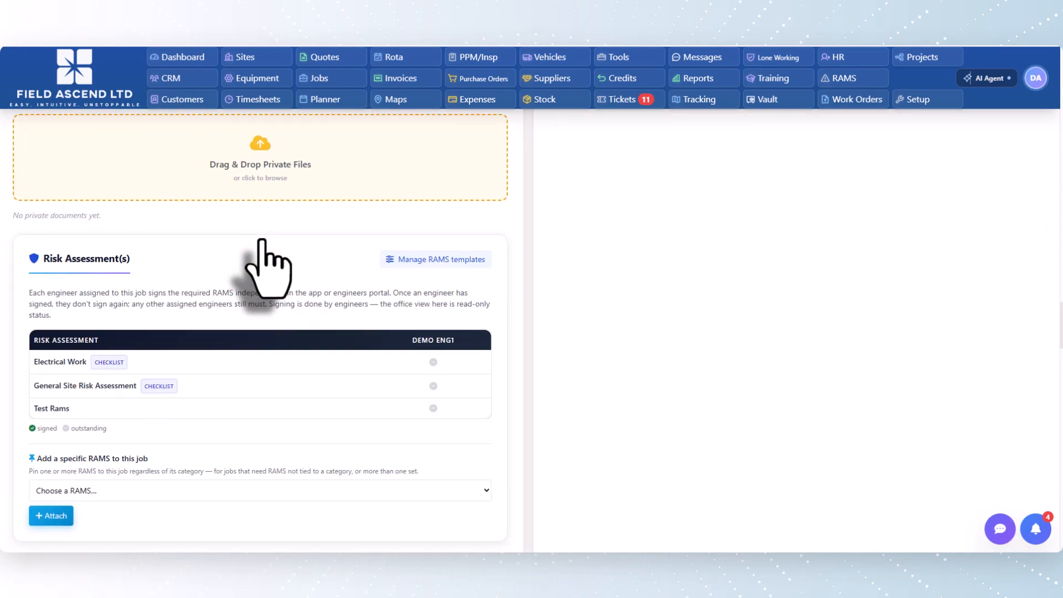
scroll(268, 269, "down", 20)
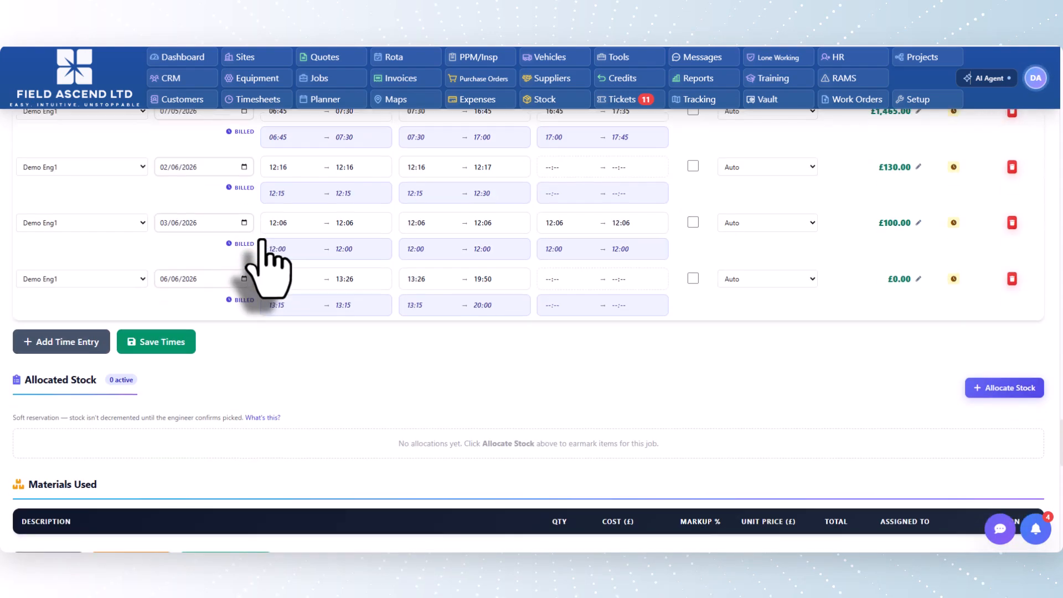
scroll(296, 280, "up", 4)
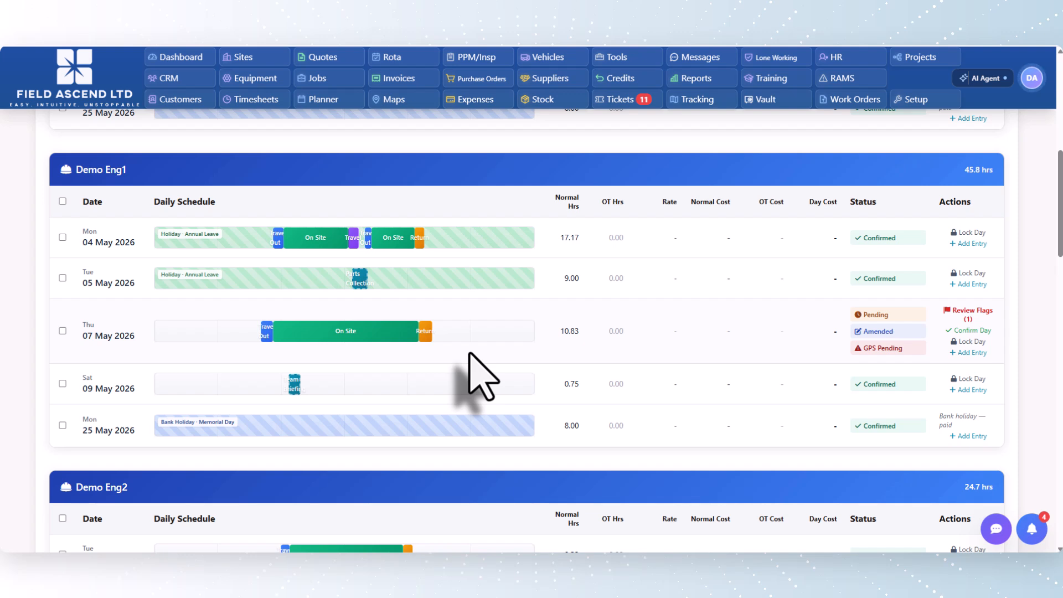
Try to bulk-confirm Demo Eng1's timesheets for 4 and 5 May 2026.
left_click(62, 237)
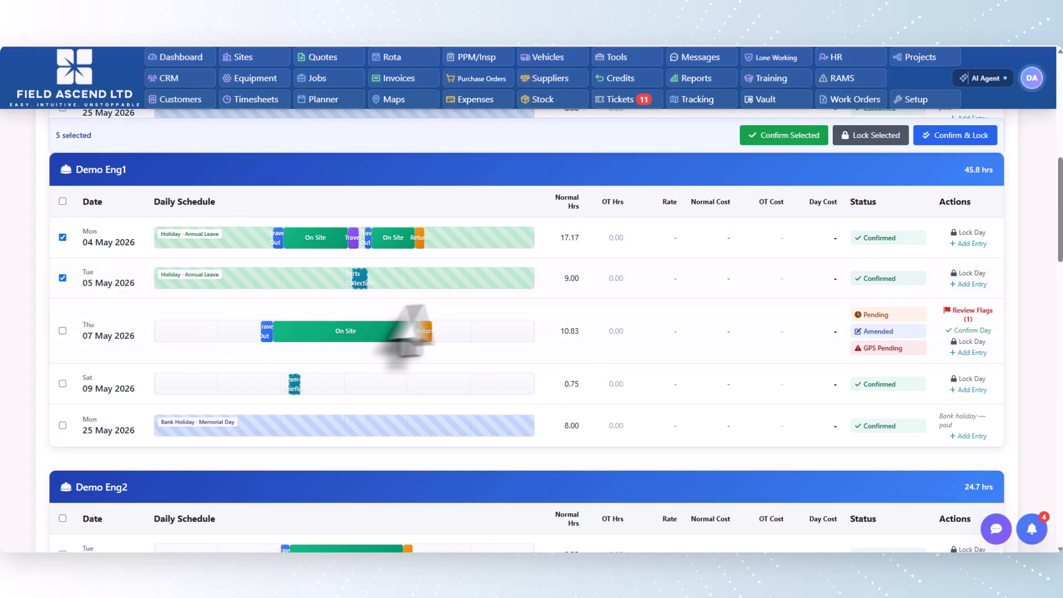
scroll(648, 277, "up", 1)
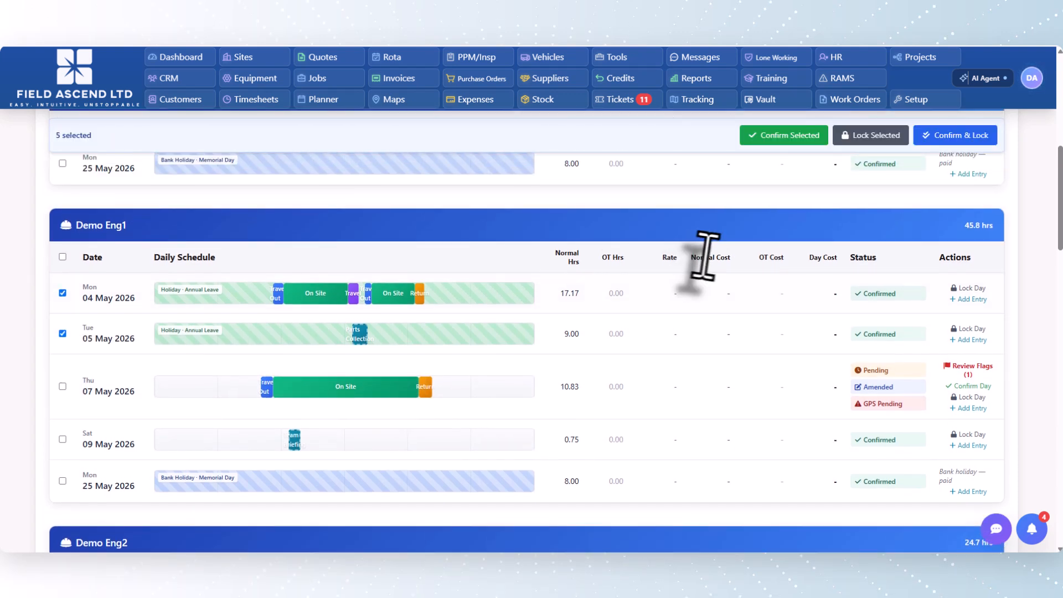
left_click(804, 142)
left_click(579, 83)
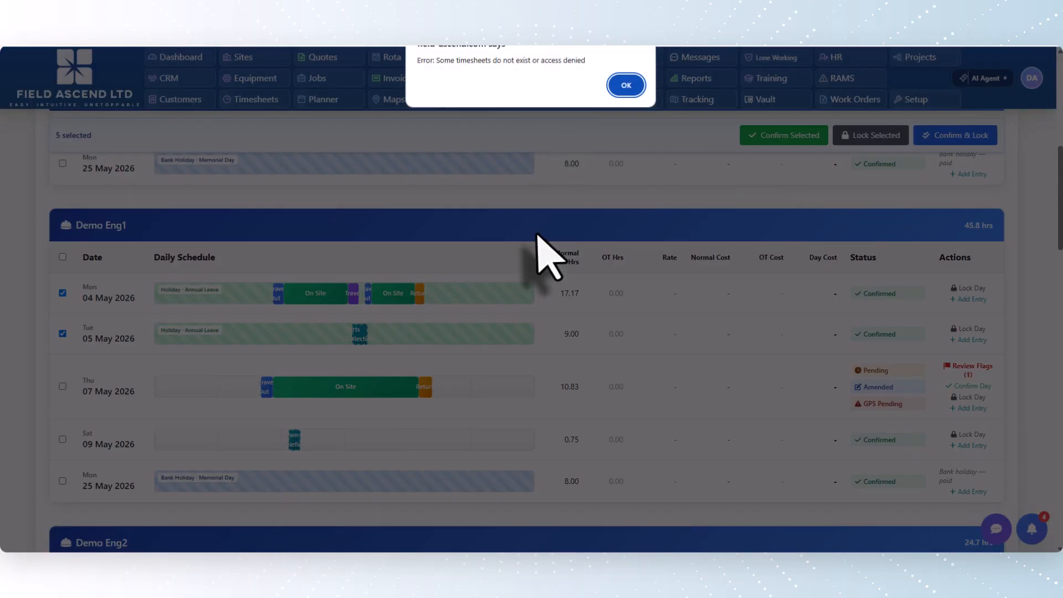
left_click(627, 85)
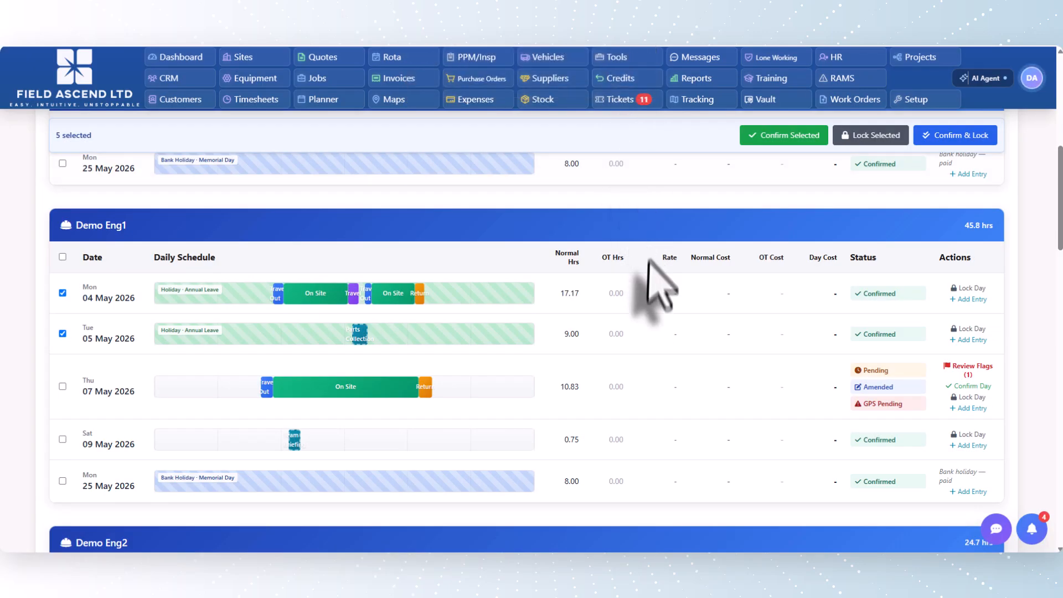
Select only Demo Eng1's 7 May 2026 timesheet, deselecting 4 and 5 May, and confirm it.
left_click(62, 386)
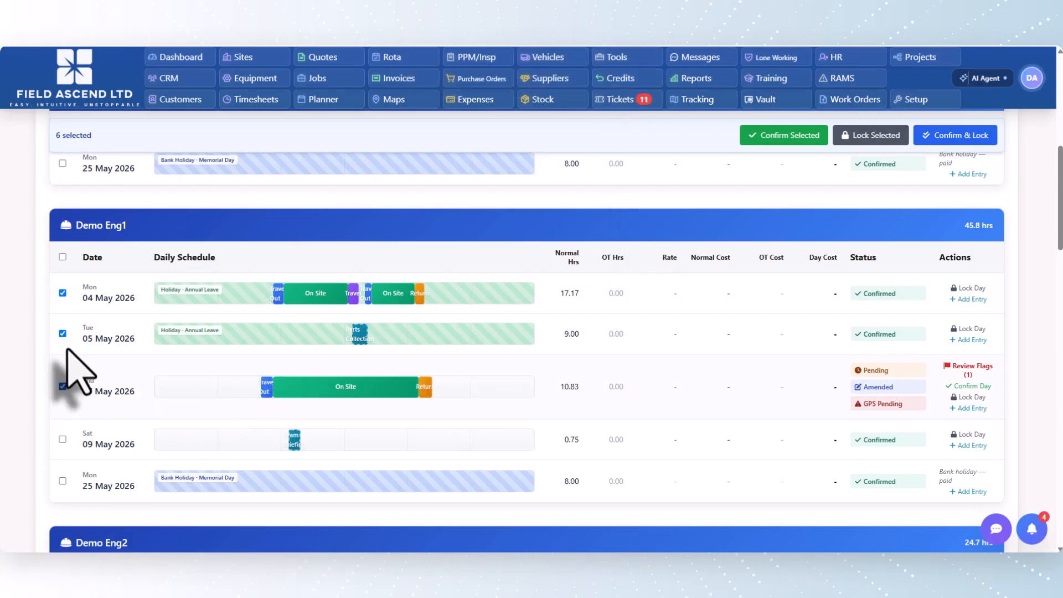
left_click(63, 293)
left_click(62, 333)
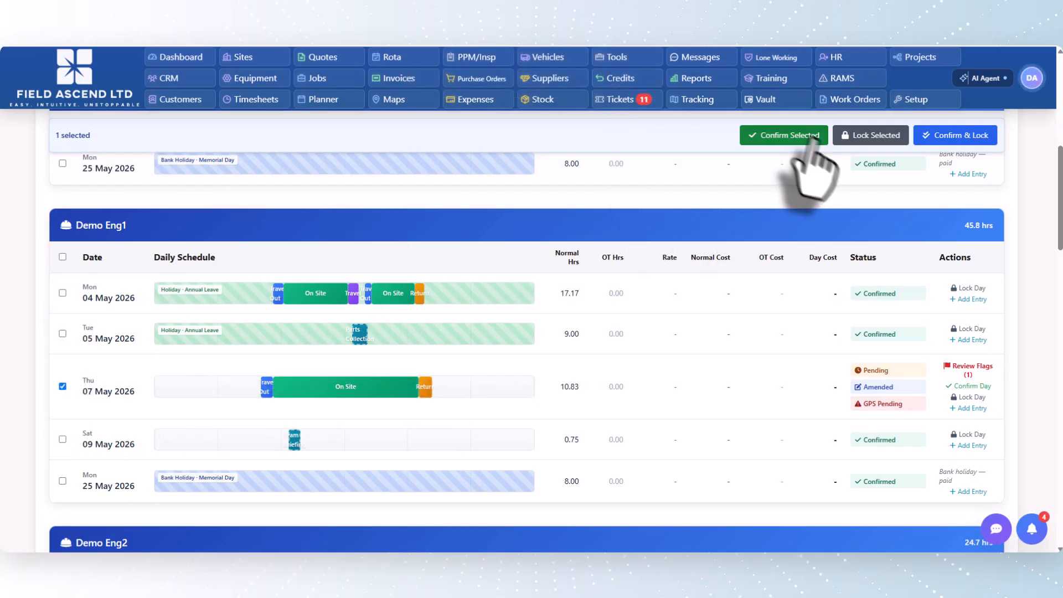
left_click(784, 136)
left_click(578, 85)
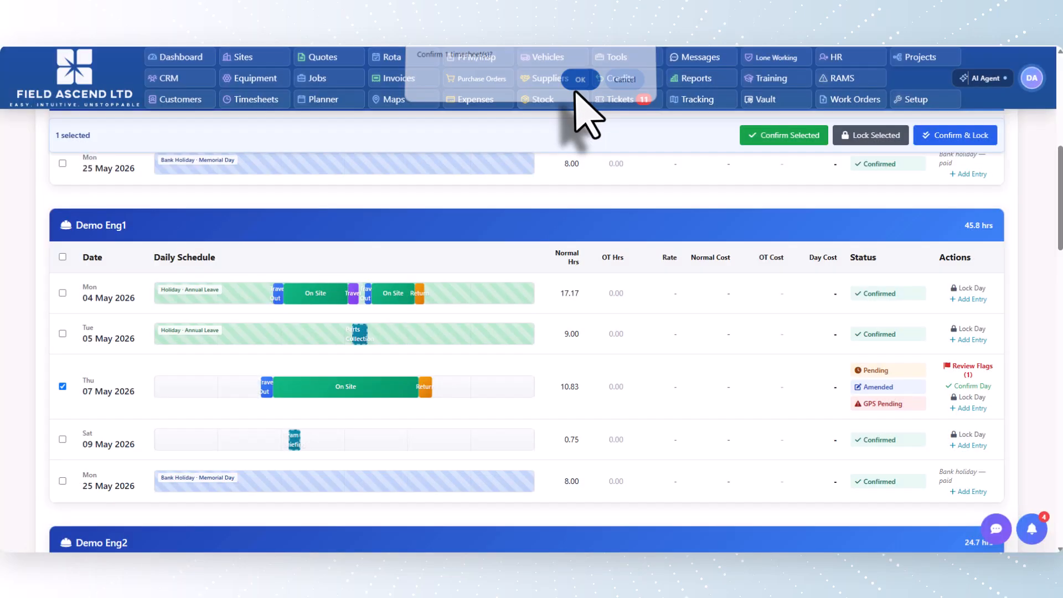
left_click(623, 86)
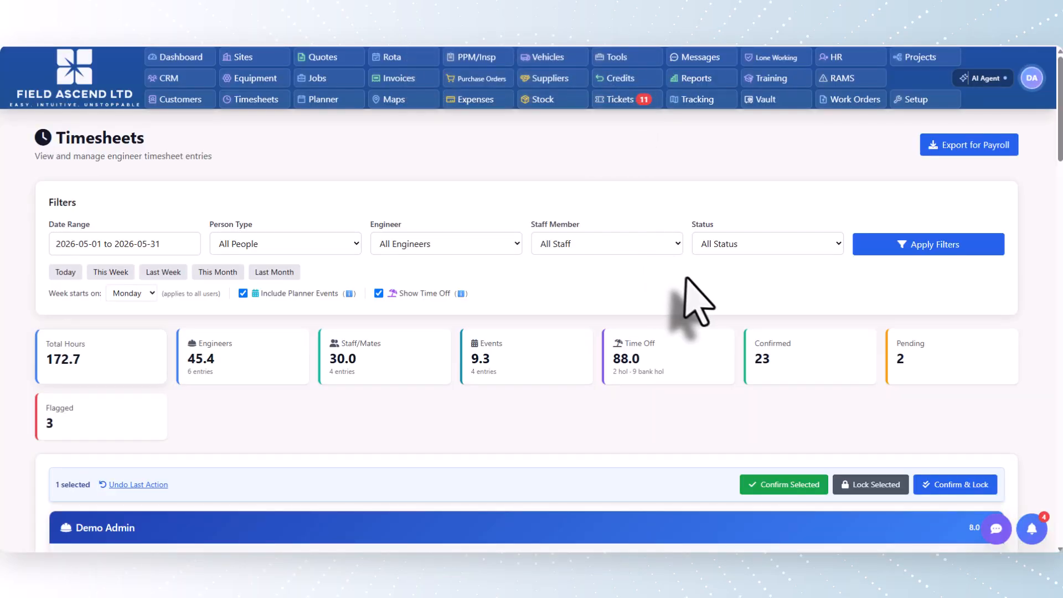
Open the full details of Demo Eng1's GPS-flagged 7 May entry and examine its time breakdown and amendment reason.
scroll(692, 299, "down", 8)
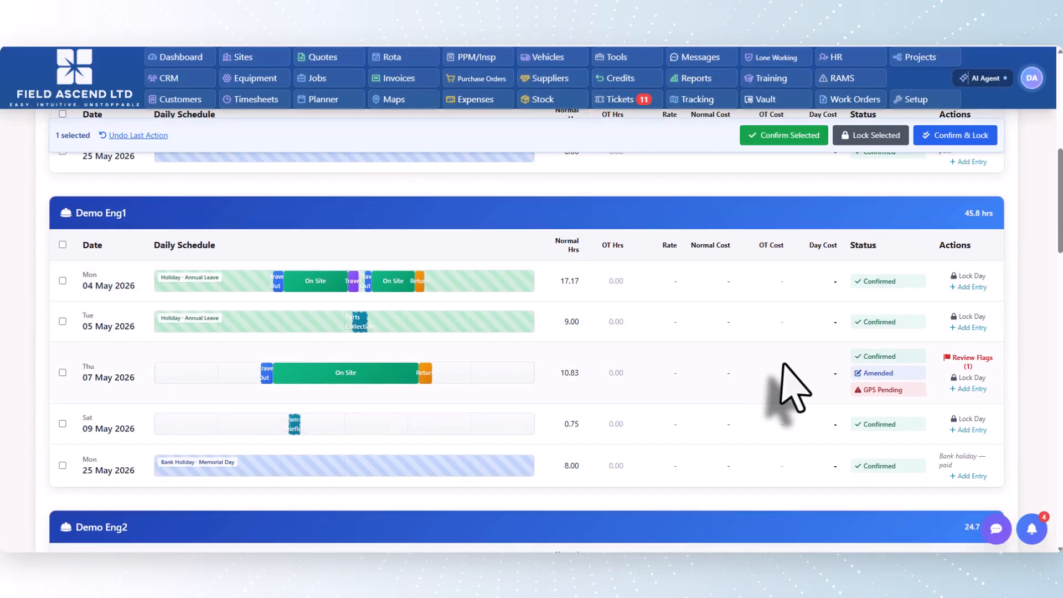
scroll(792, 382, "up", 5)
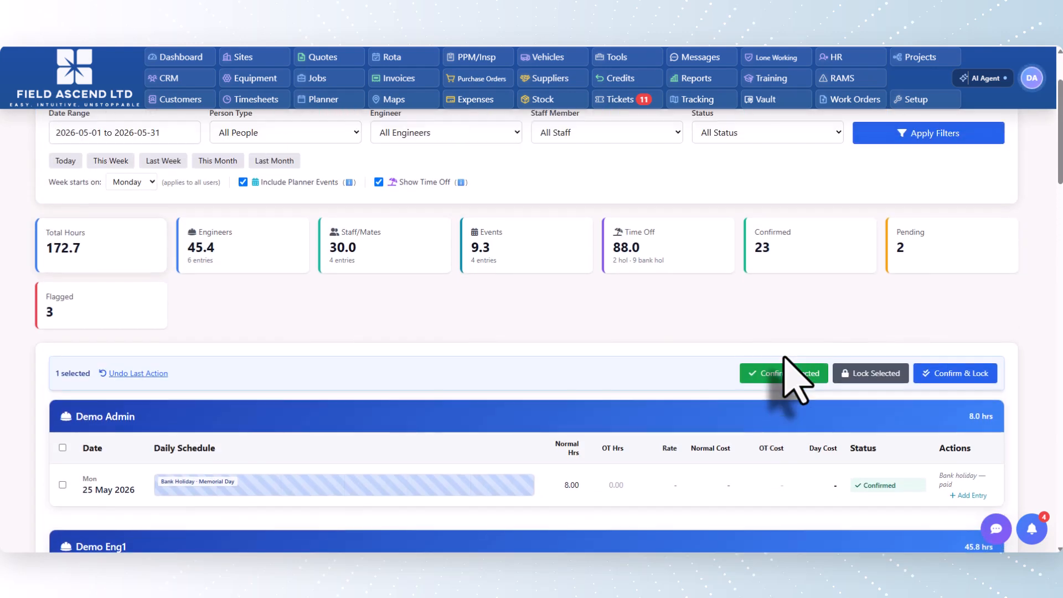
scroll(792, 382, "down", 6)
scroll(784, 357, "down", 4)
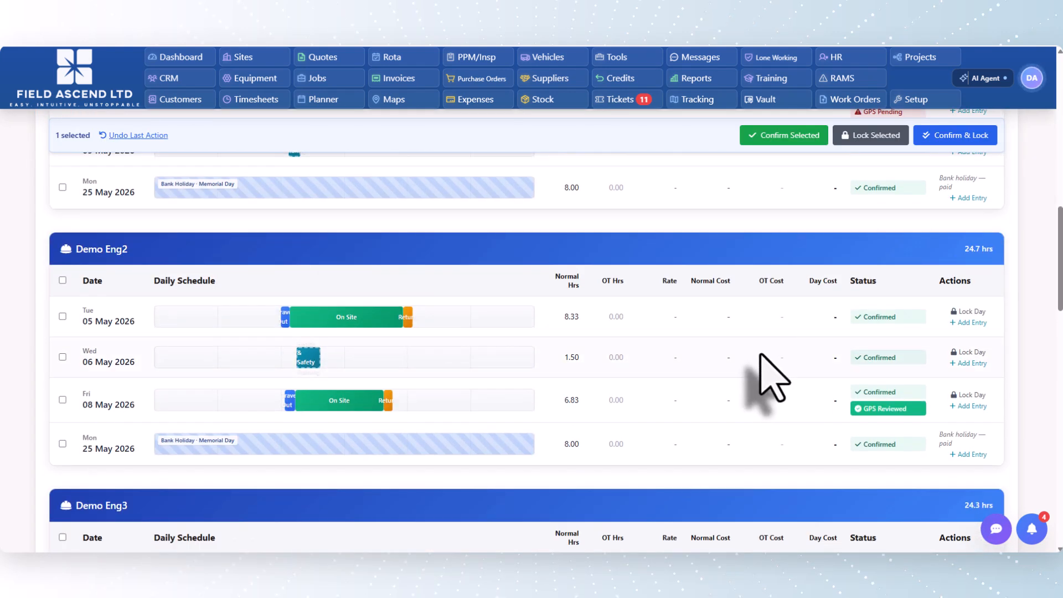
scroll(720, 354, "up", 5)
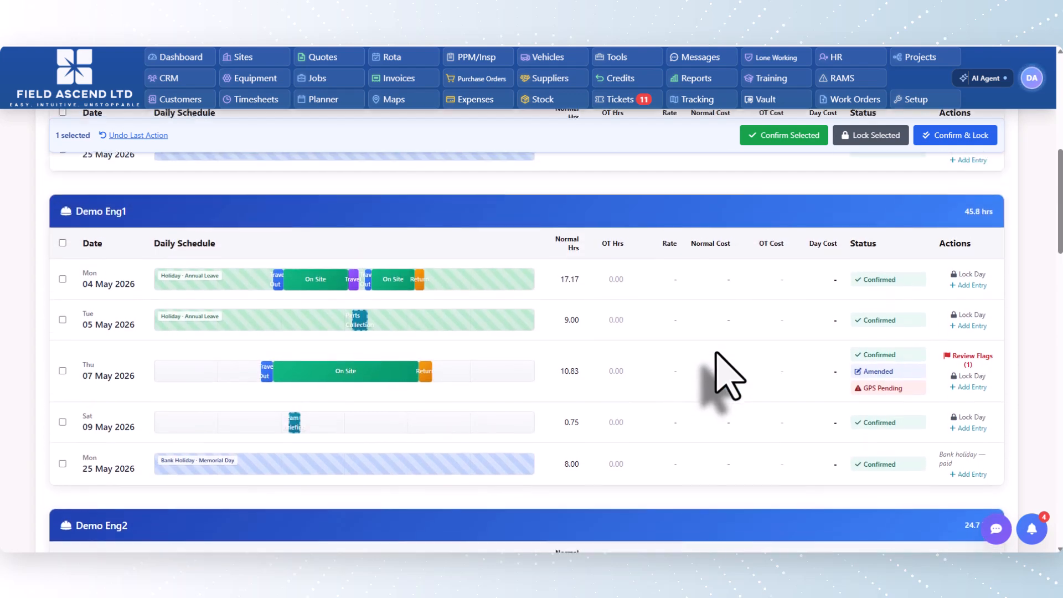
left_click(979, 360)
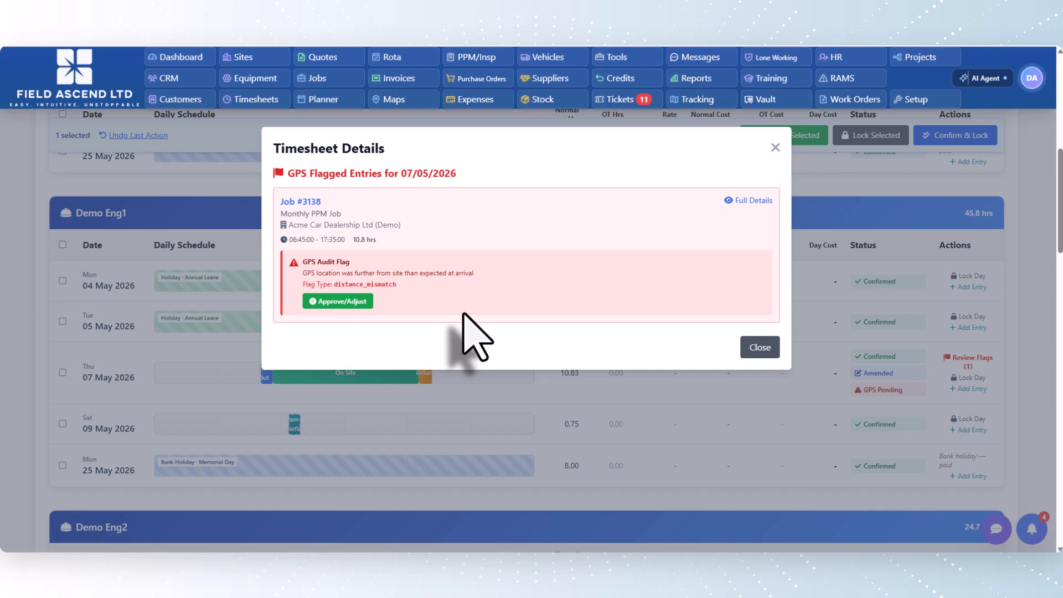
left_click(753, 201)
scroll(565, 321, "down", 5)
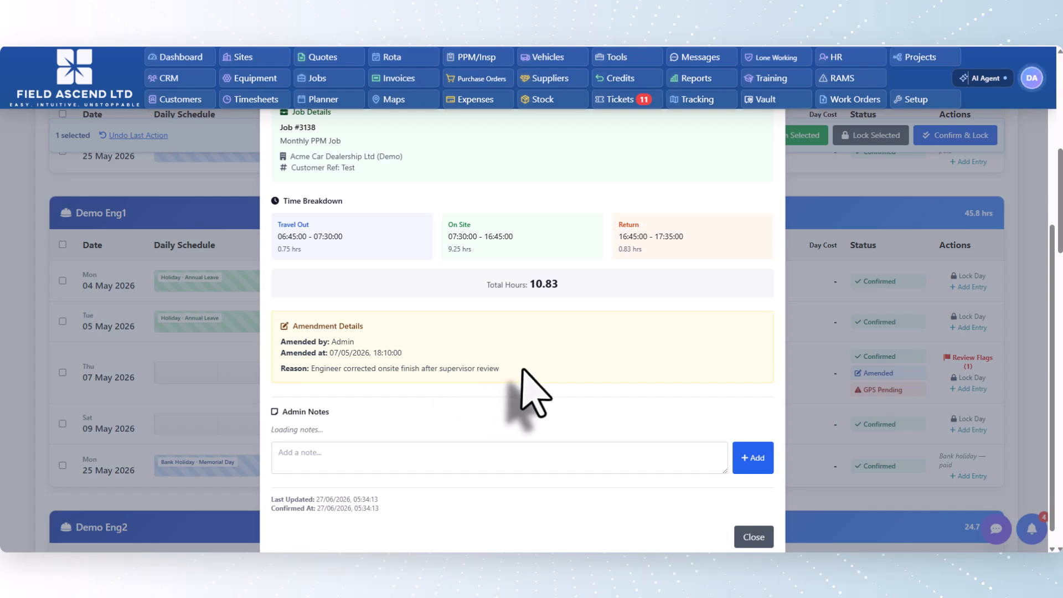
left_click_drag(500, 368, 309, 369)
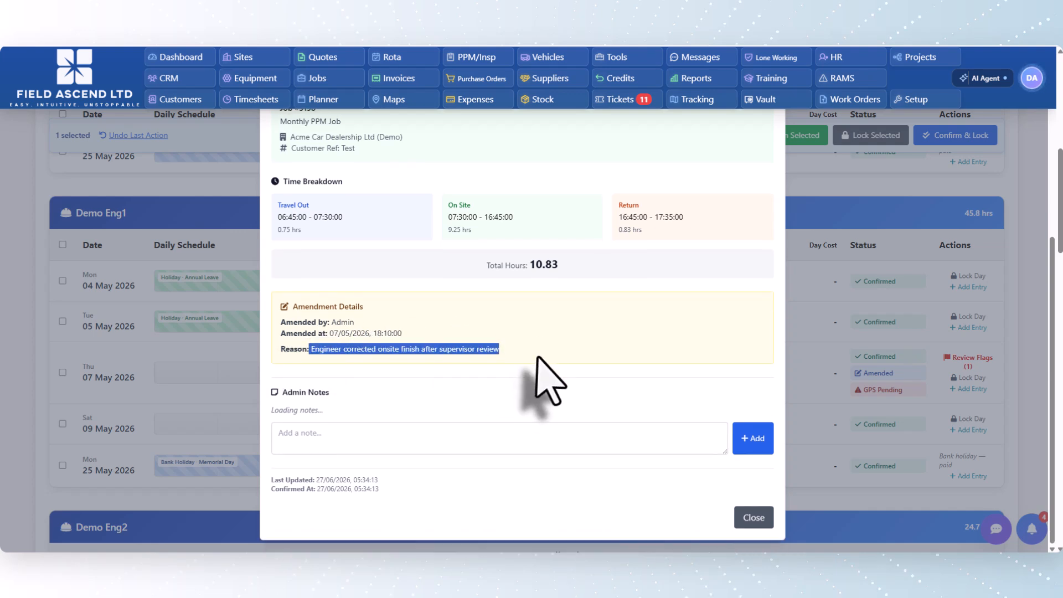
left_click(560, 372)
scroll(632, 393, "up", 4)
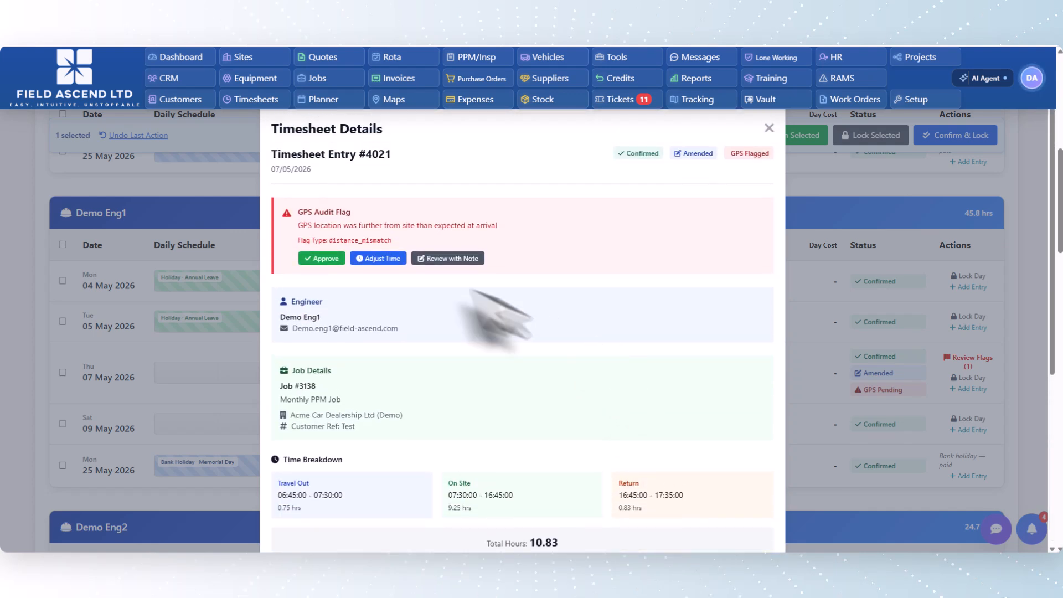
Approve the GPS audit flag on the 7 May entry with the note "Reviewed and approved" and submit the review.
left_click(325, 259)
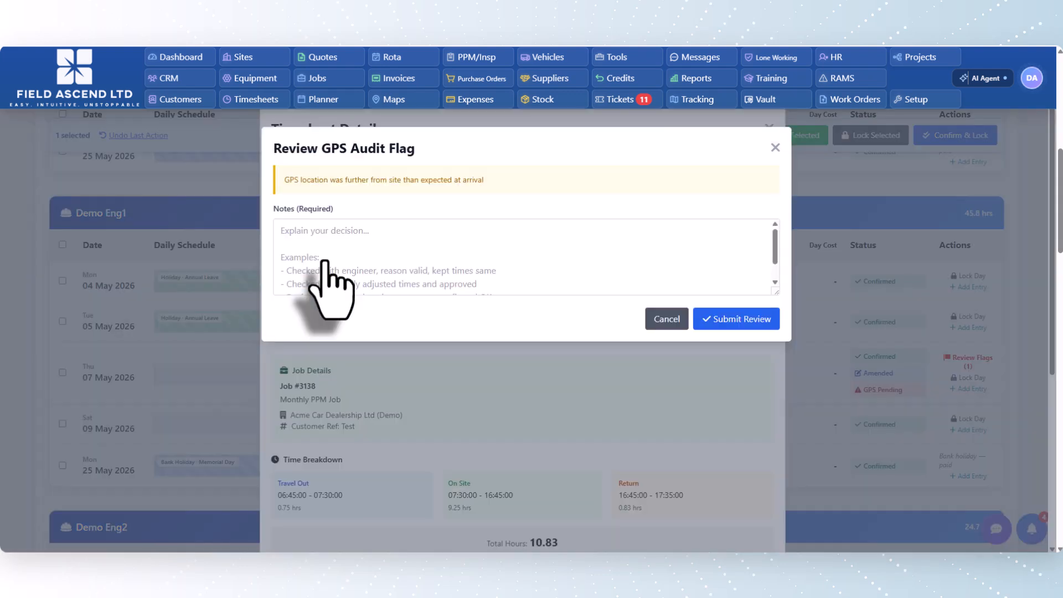
left_click(386, 241)
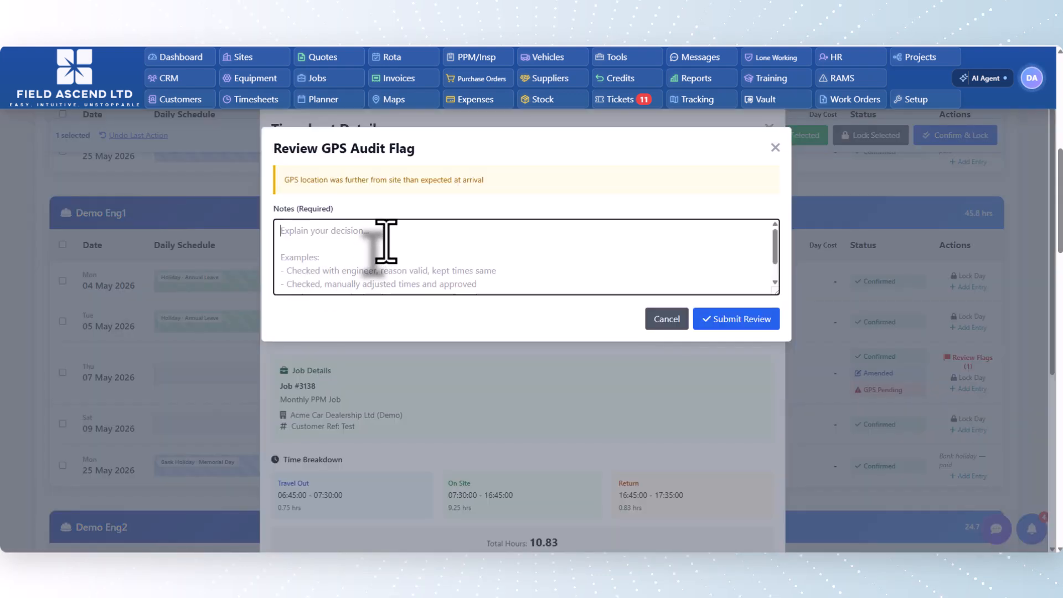
type("Reviewed and approved")
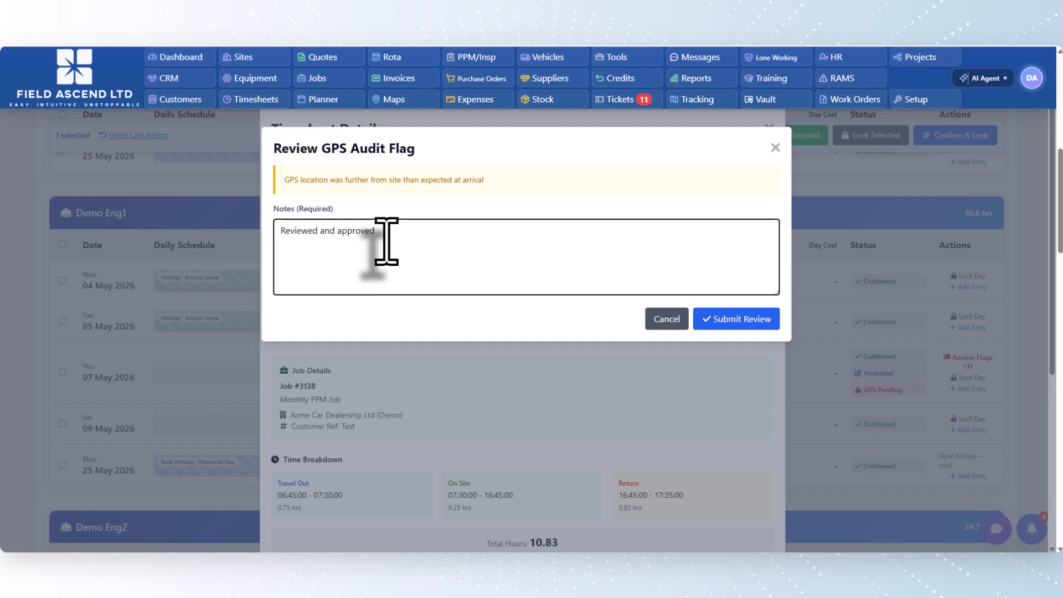
left_click(740, 320)
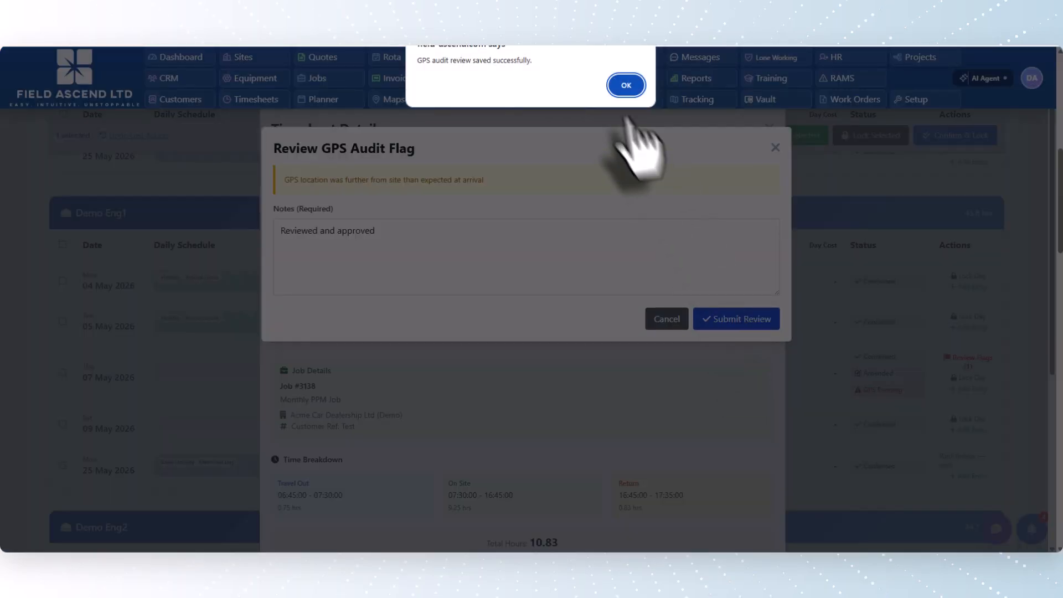
Close the reviewed 7 May entry's details and reapply the current filters to the timesheet list.
left_click(626, 86)
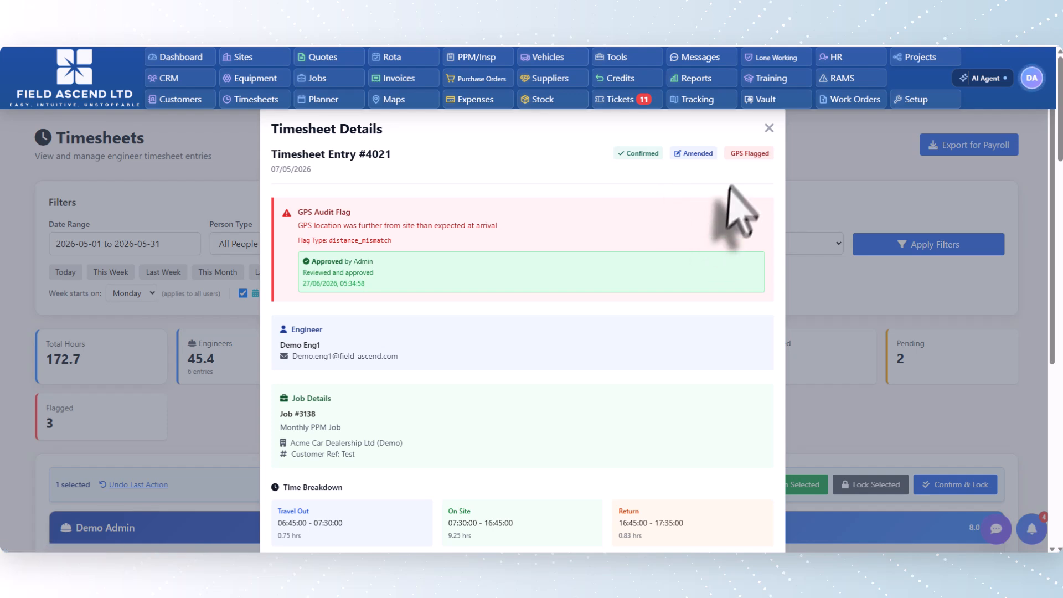
left_click(769, 128)
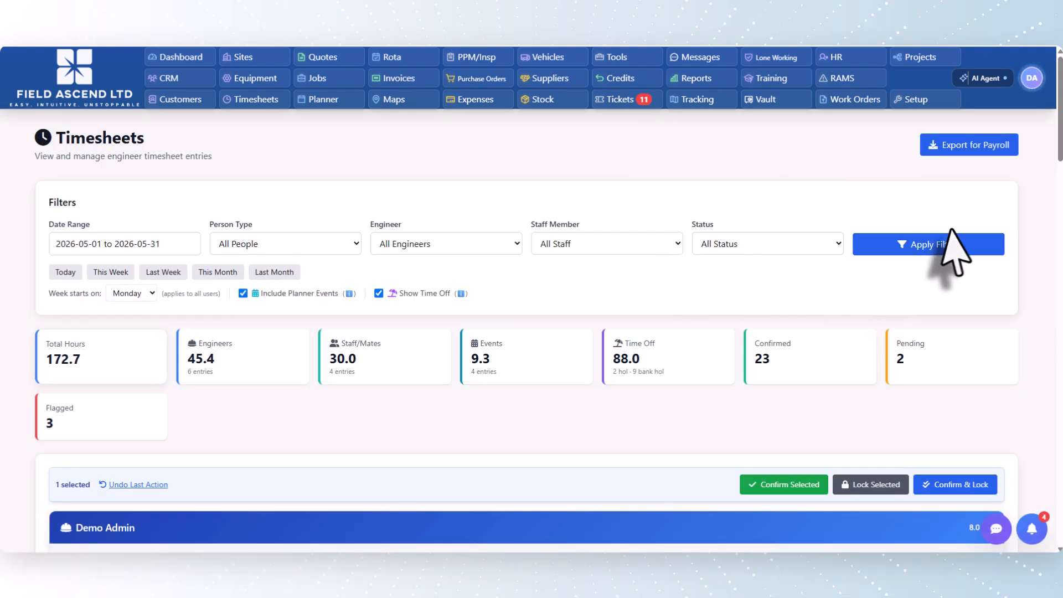
left_click(920, 245)
Examine the May 2026 timesheets of all engineers and staff, checking their daily schedules and confirmation and GPS statuses.
scroll(836, 349, "down", 6)
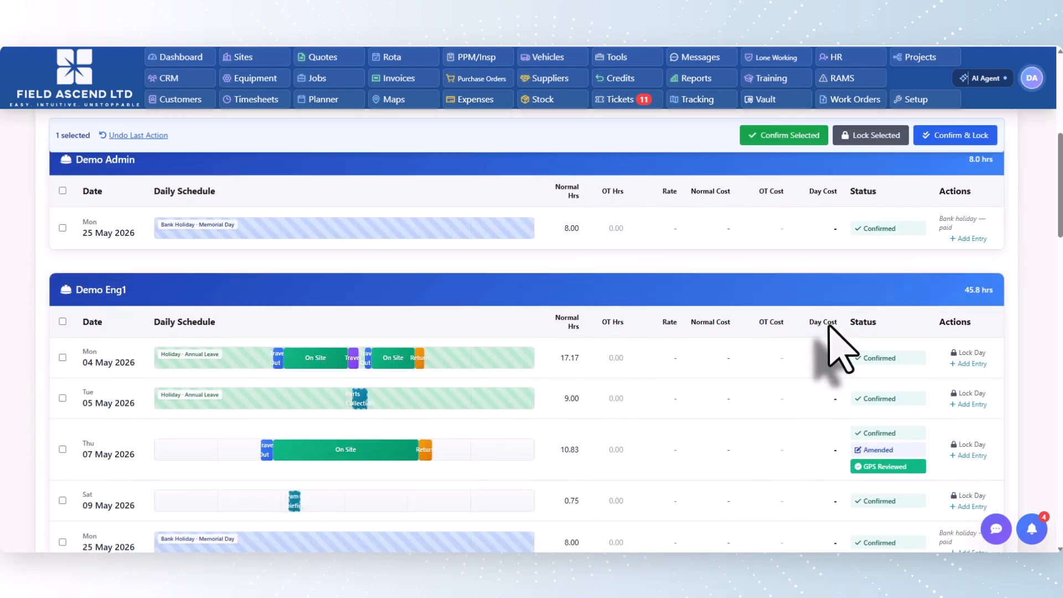
scroll(829, 327, "down", 10)
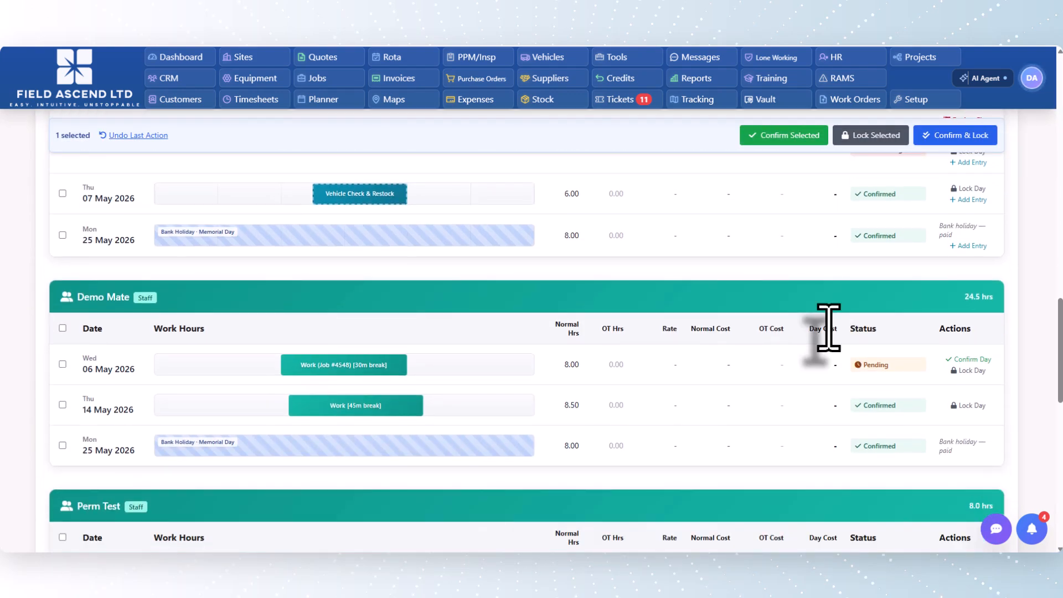
scroll(829, 327, "down", 8)
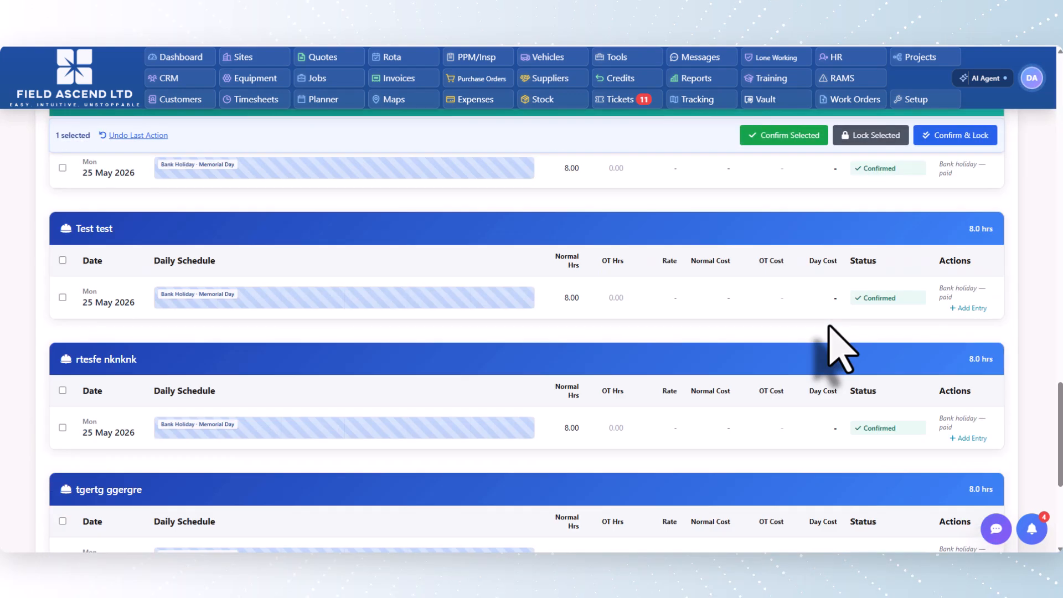
scroll(829, 327, "down", 5)
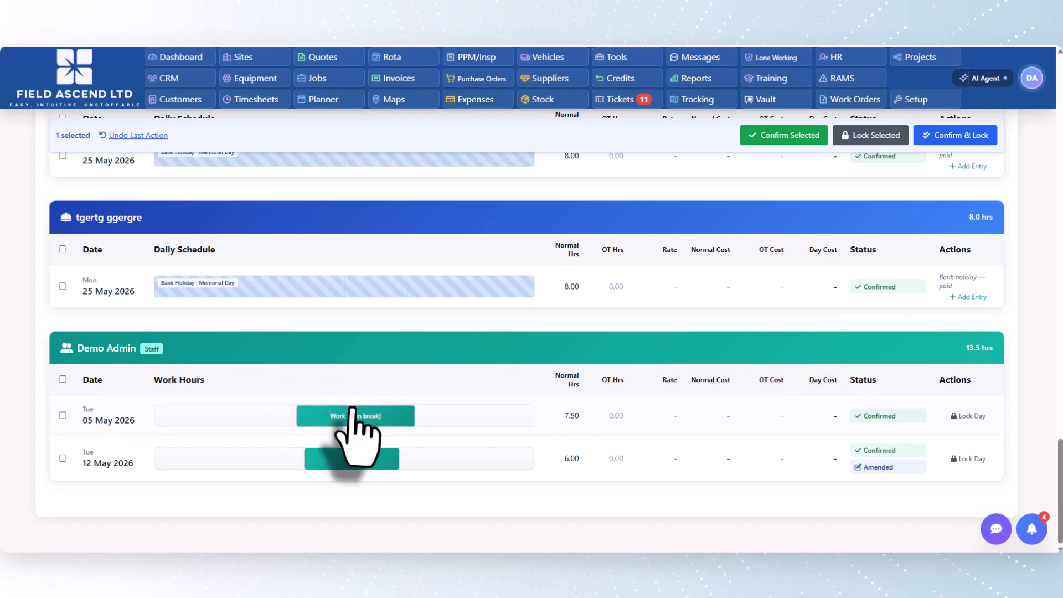
scroll(433, 364, "up", 5)
scroll(434, 388, "up", 3)
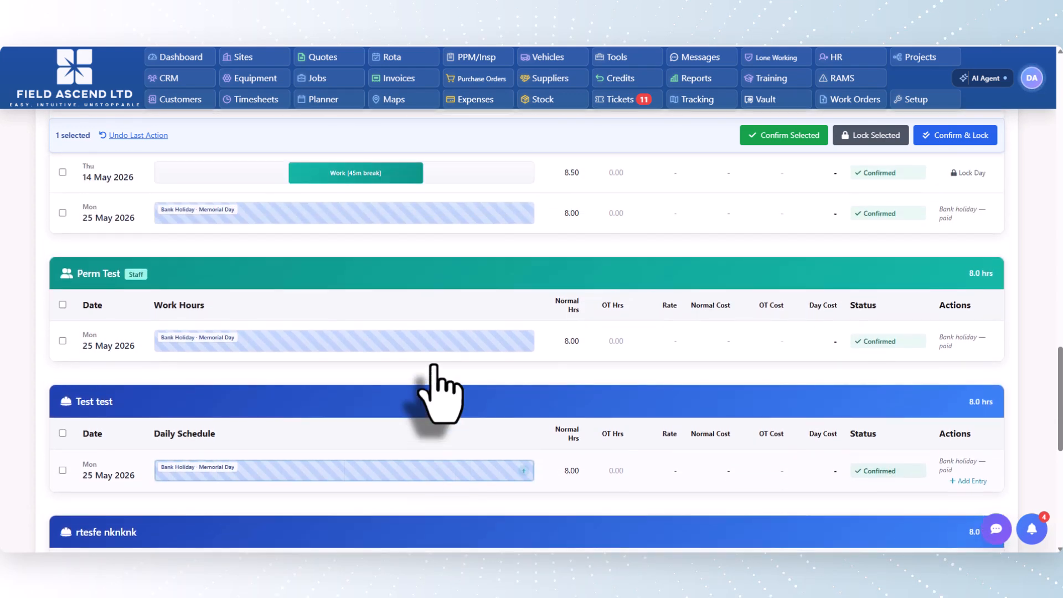
scroll(435, 363, "up", 4)
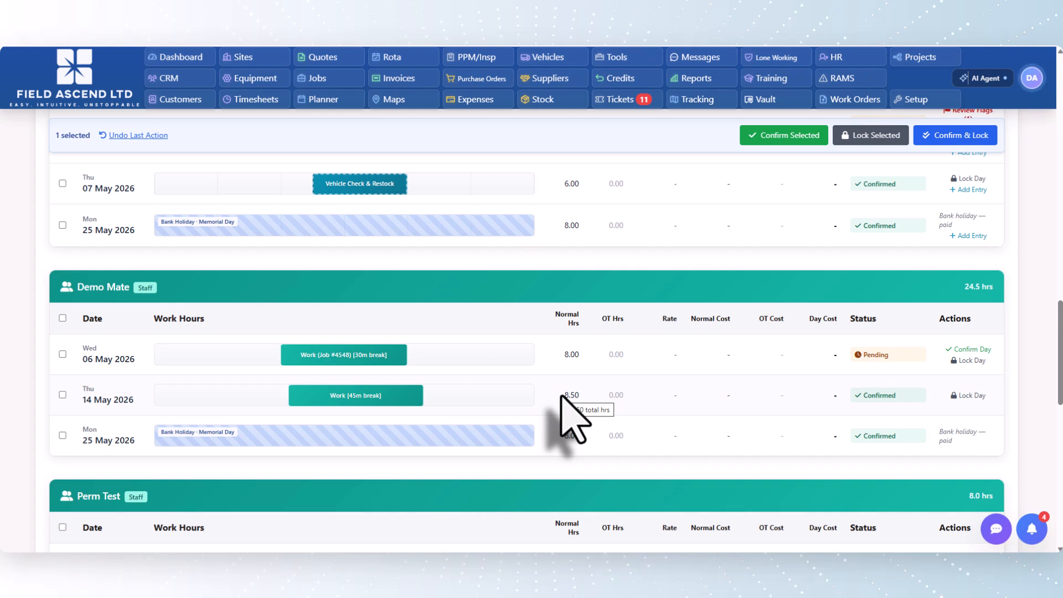
scroll(571, 415, "up", 6)
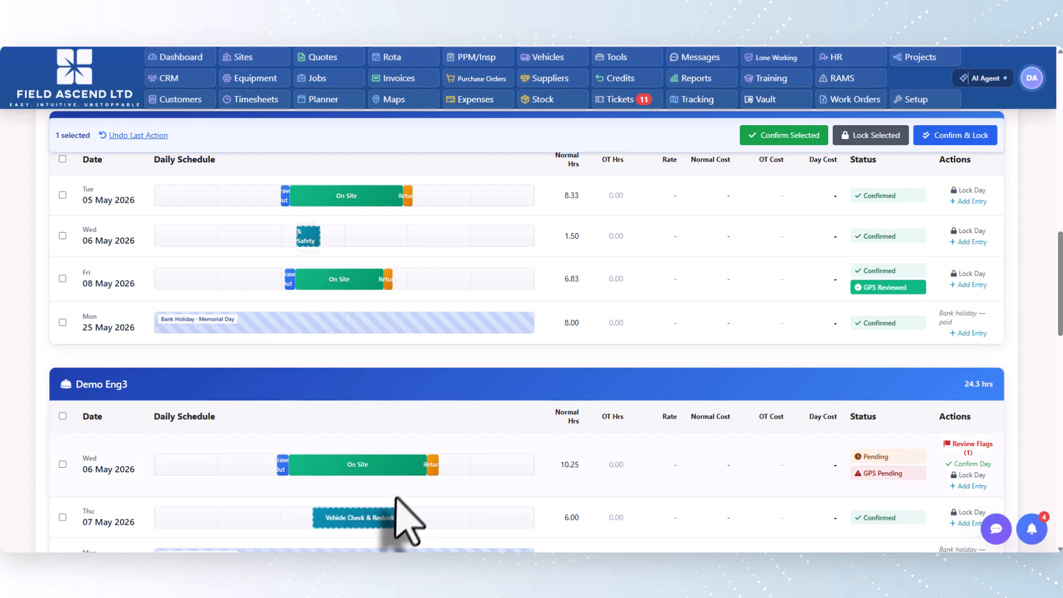
Examine the planner events in the engineers' schedules, including Health & Safety Training, Team Briefing and Parts Collection.
left_click(376, 516)
scroll(356, 463, "up", 4)
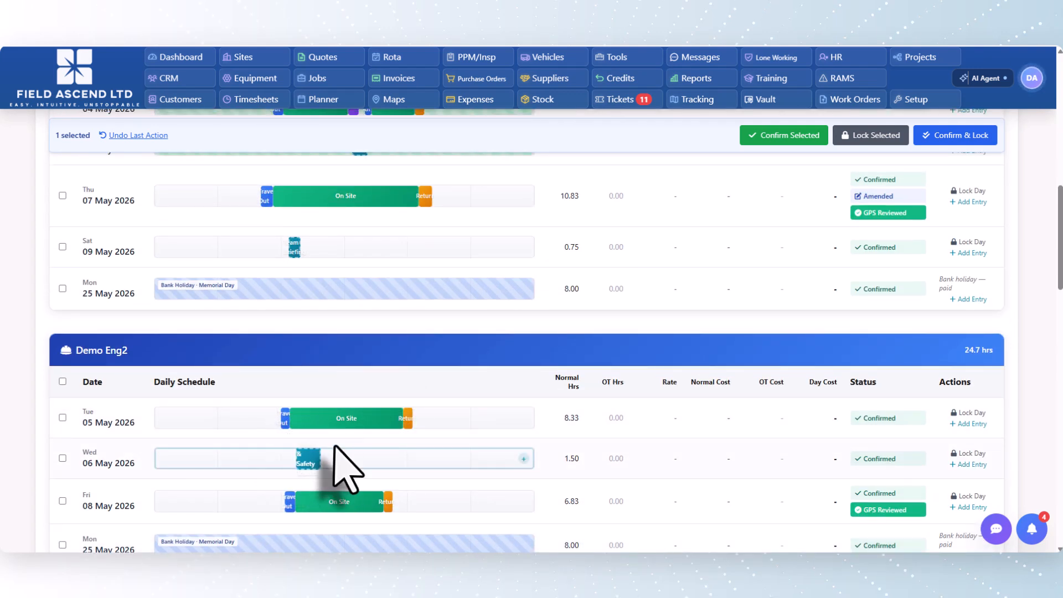
left_click(313, 448)
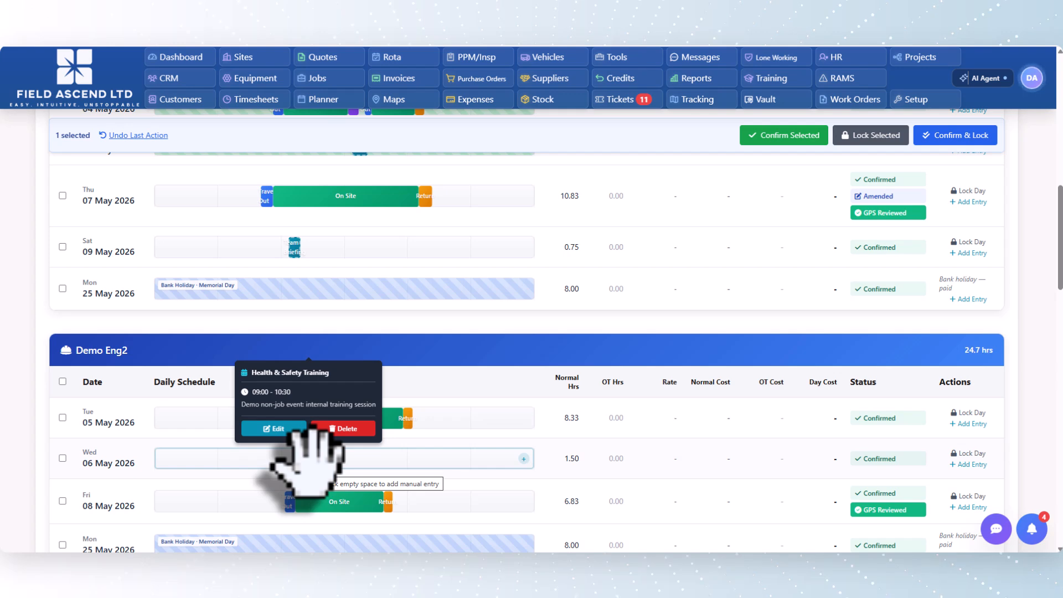
scroll(387, 421, "up", 2)
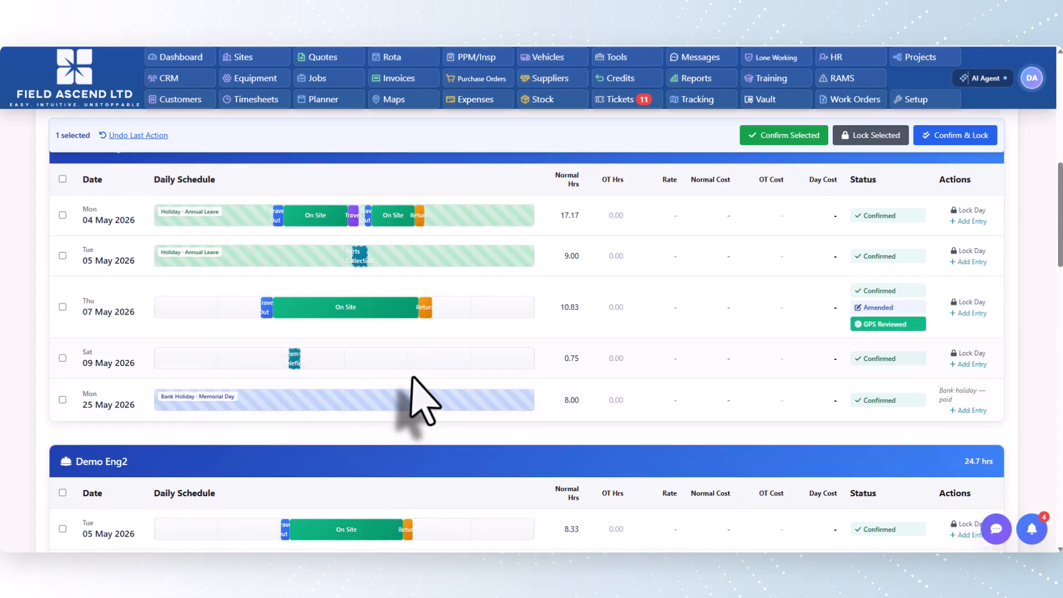
left_click(294, 358)
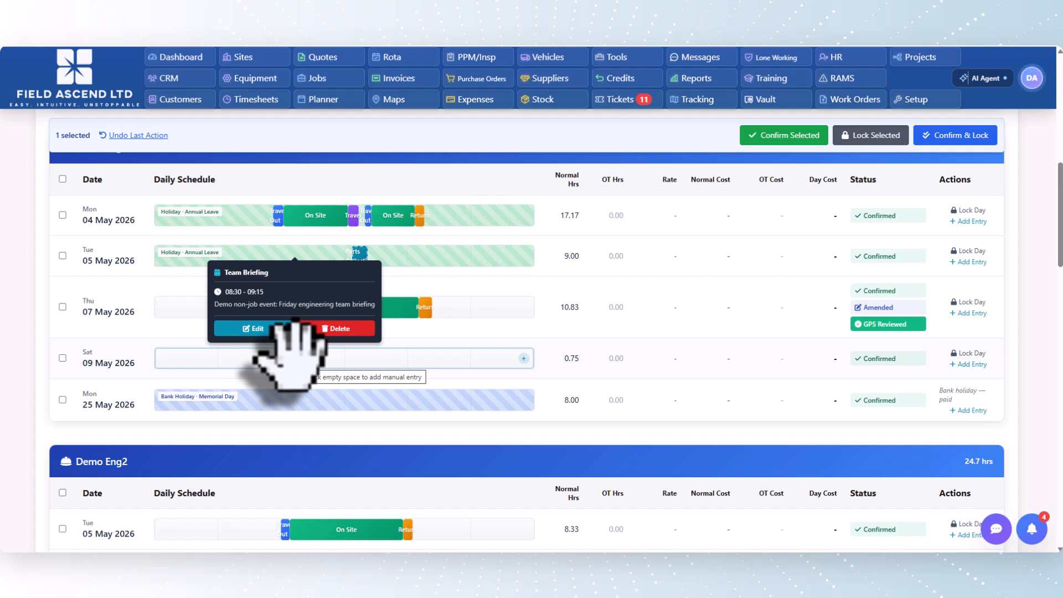
left_click(360, 252)
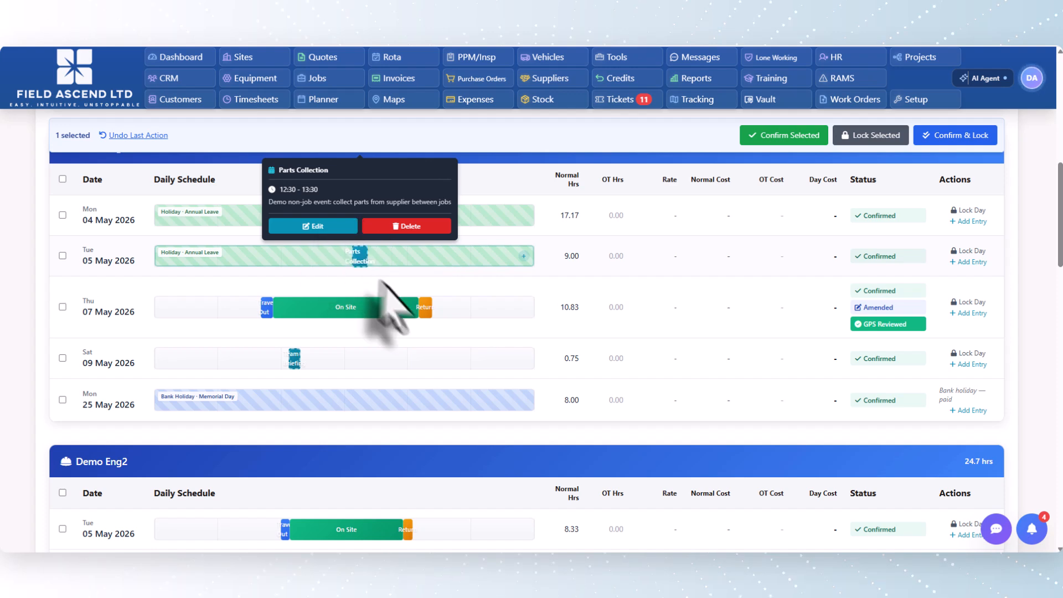
Start a payroll export for all engineers and staff with last month, 2026-05-01 to 2026-05-31, as the date range.
scroll(795, 392, "up", 6)
scroll(798, 392, "up", 3)
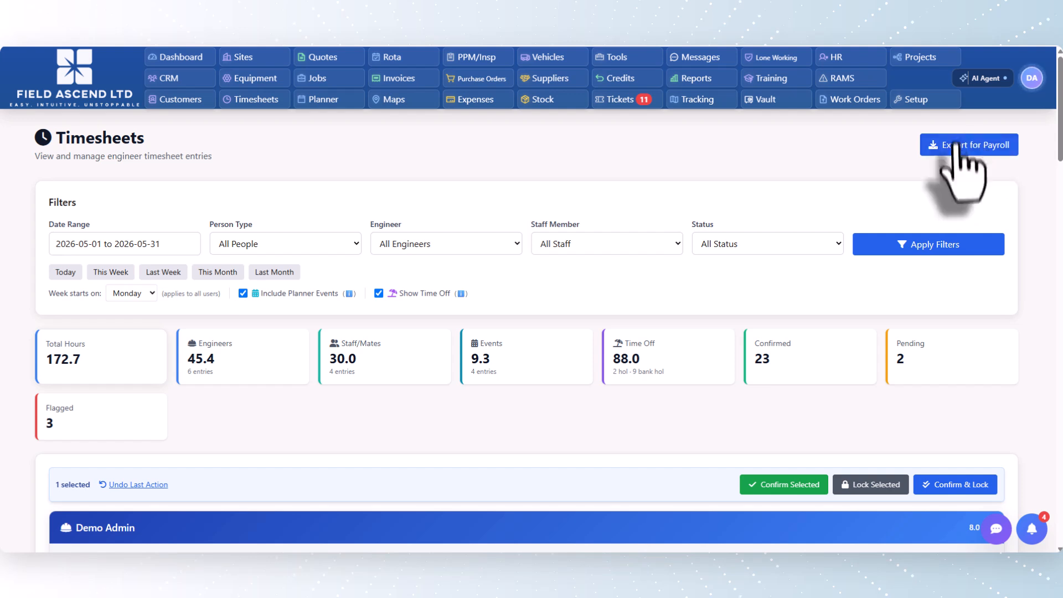
left_click(972, 145)
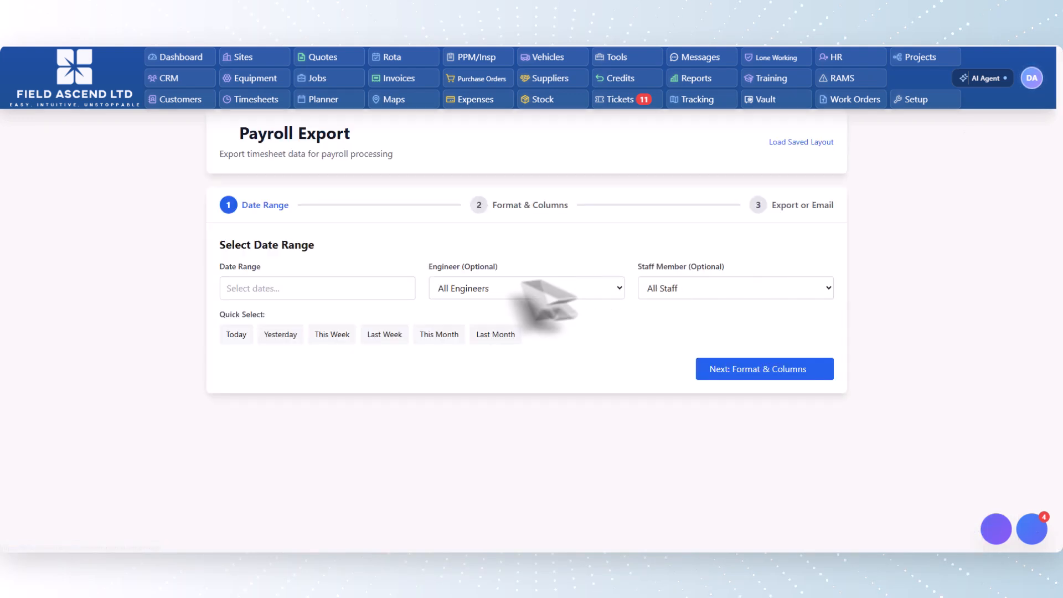
left_click(332, 334)
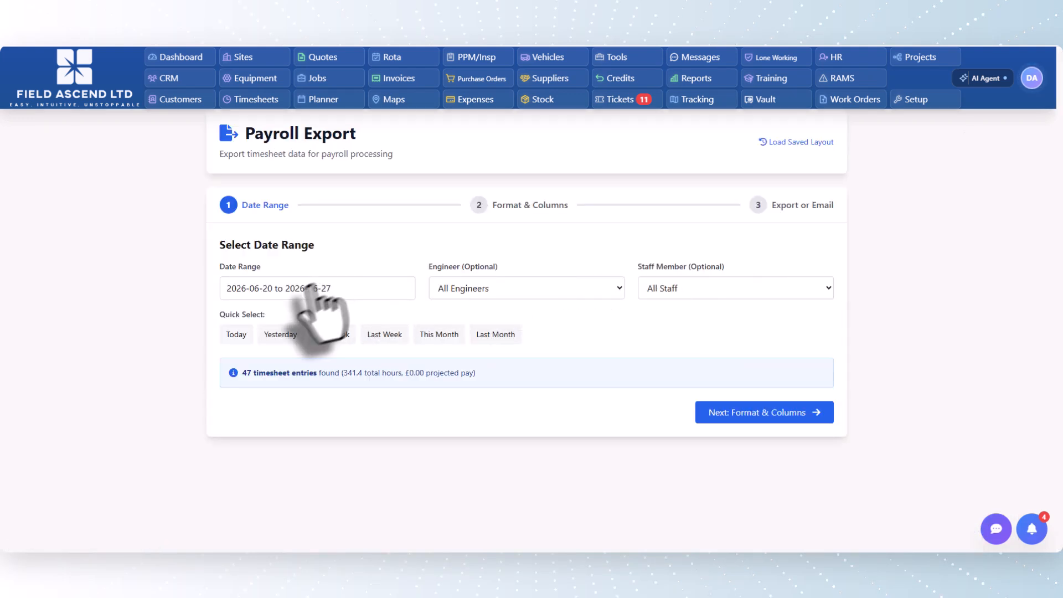
left_click(495, 335)
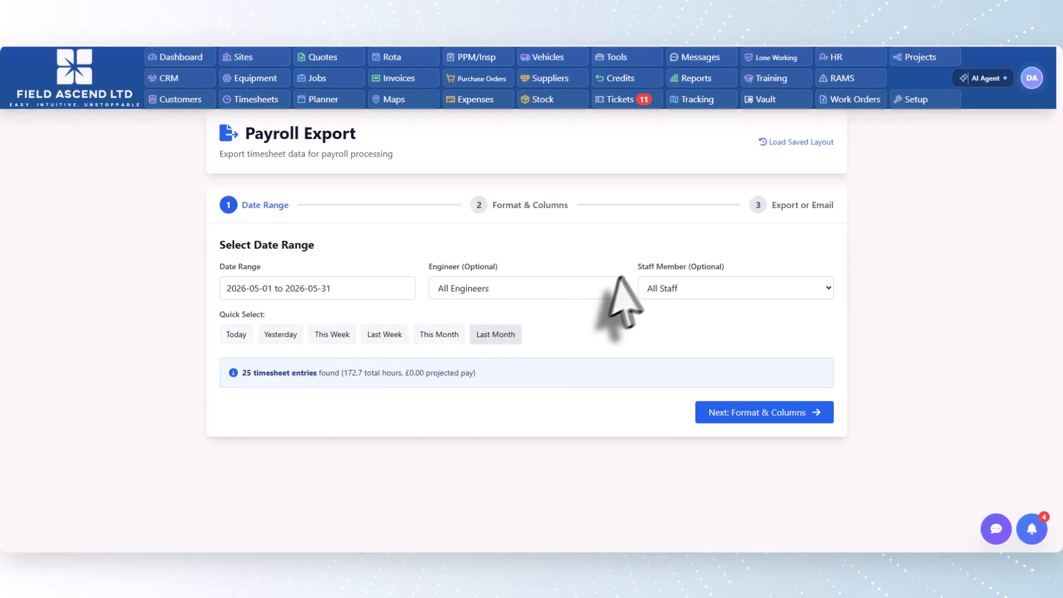
left_click(769, 413)
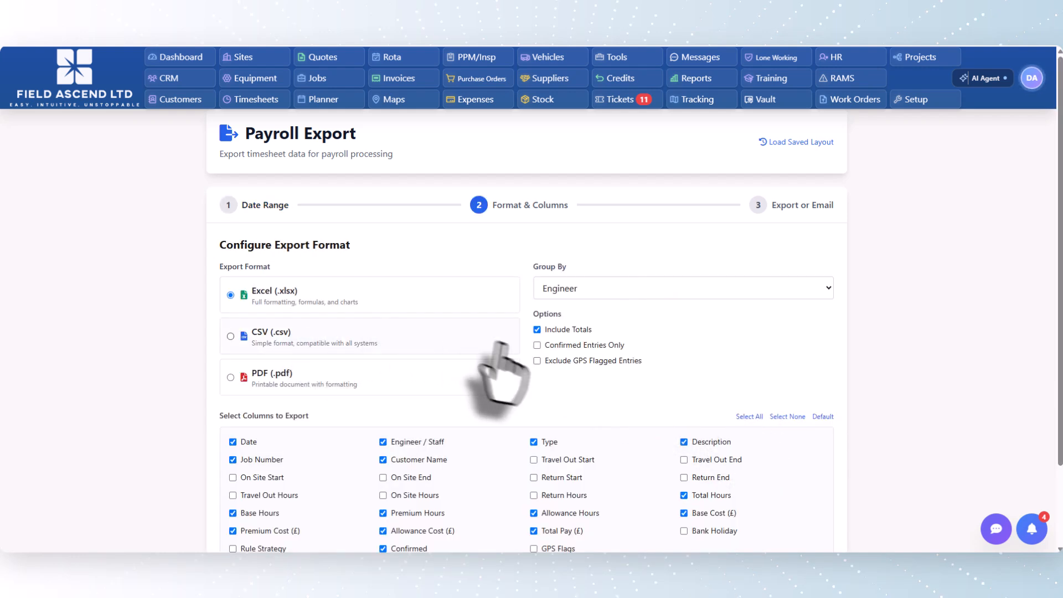
Try the PDF export format and the Confirmed Entries Only and Exclude GPS Flagged Entries options.
scroll(562, 382, "down", 2)
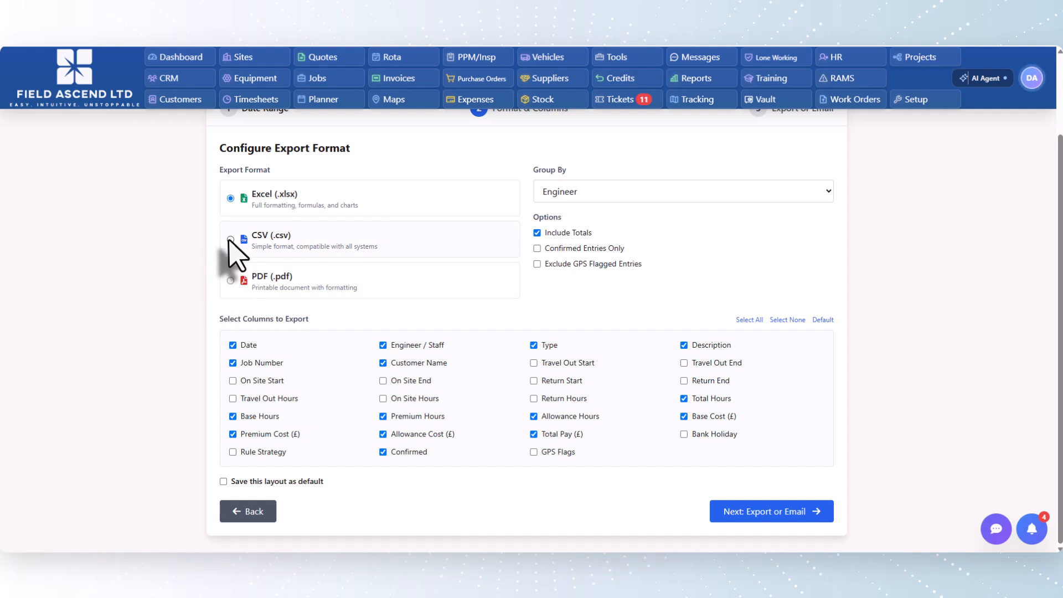
left_click(231, 281)
left_click(230, 199)
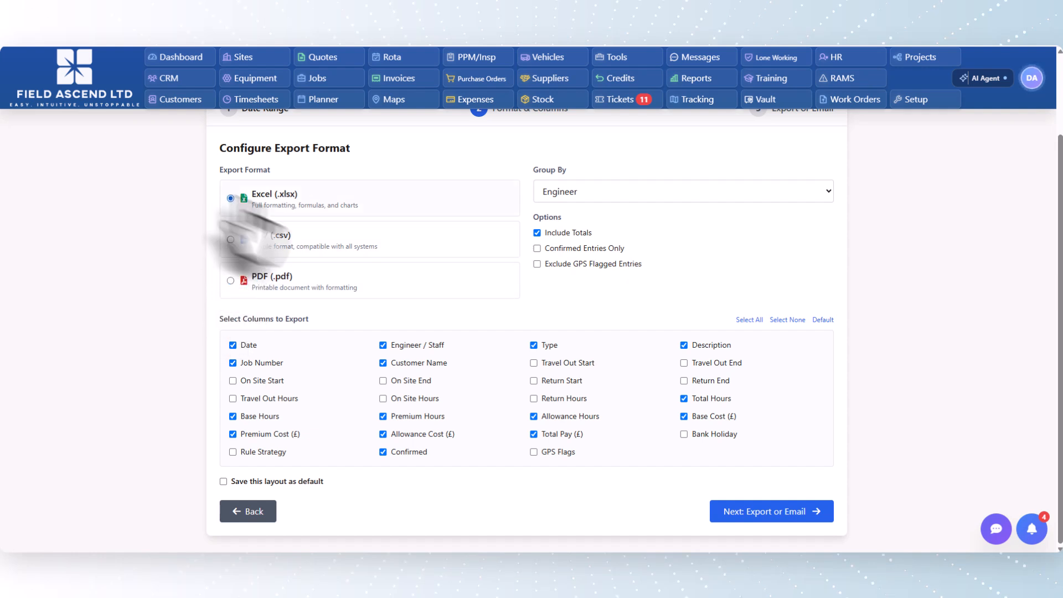
left_click(538, 249)
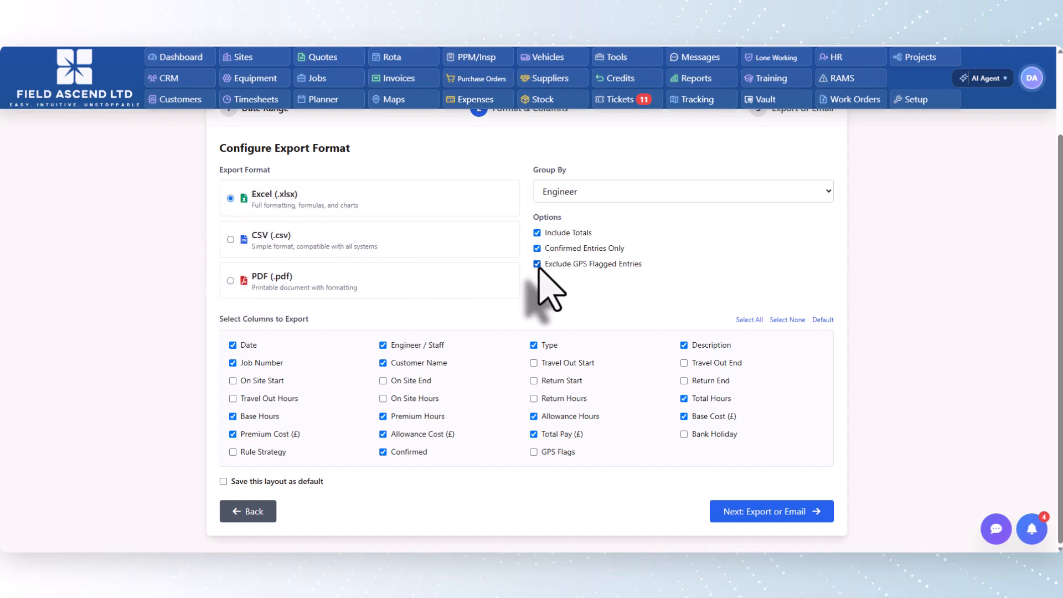
left_click(537, 264)
left_click(538, 249)
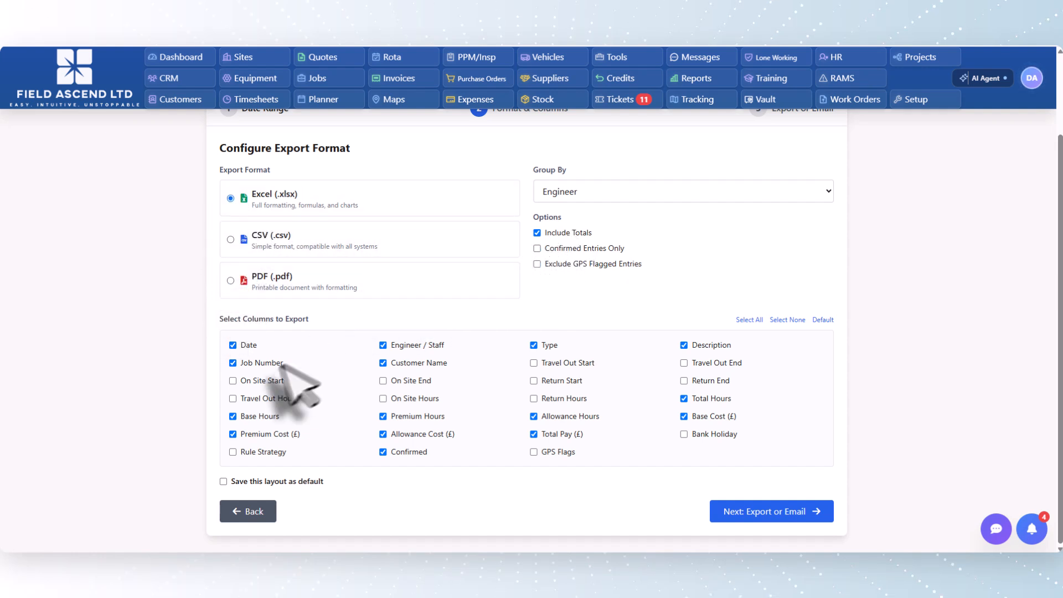
left_click(233, 381)
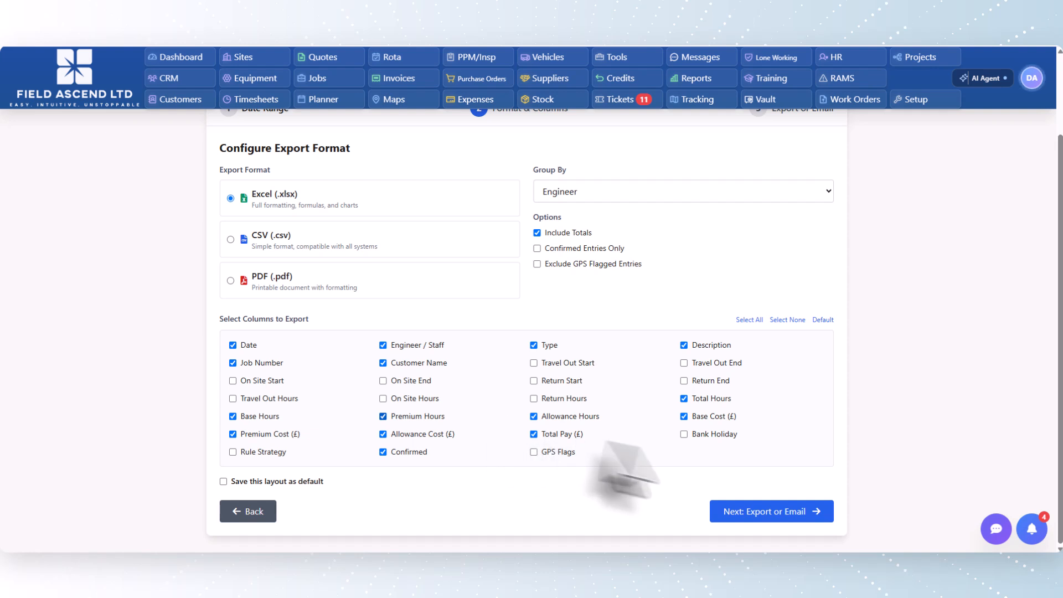
Download the payroll report in Excel format with the default columns, grouped by engineer, and return to the dashboard.
left_click(789, 514)
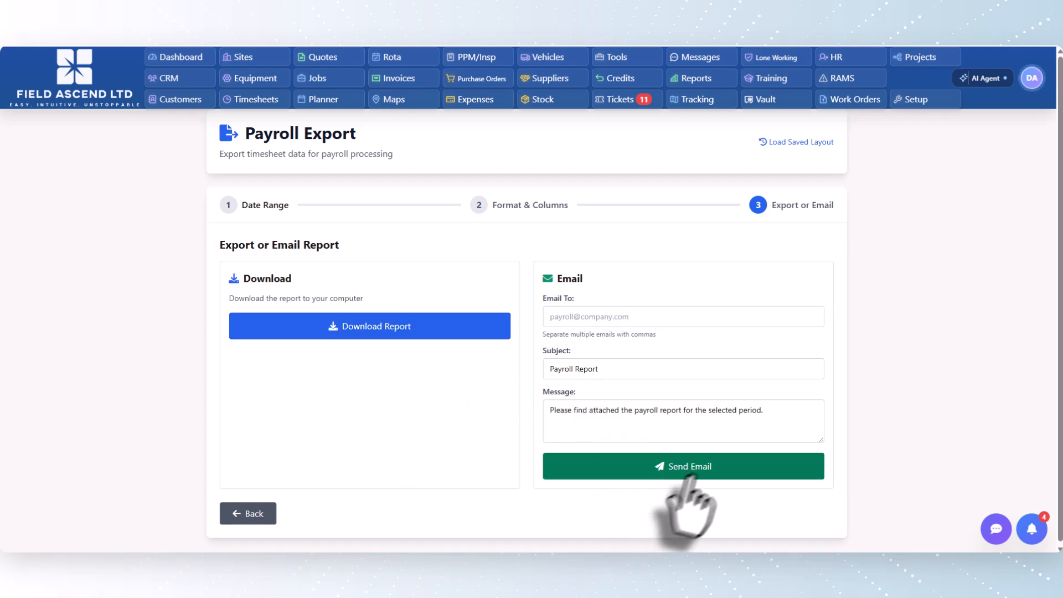
left_click(360, 328)
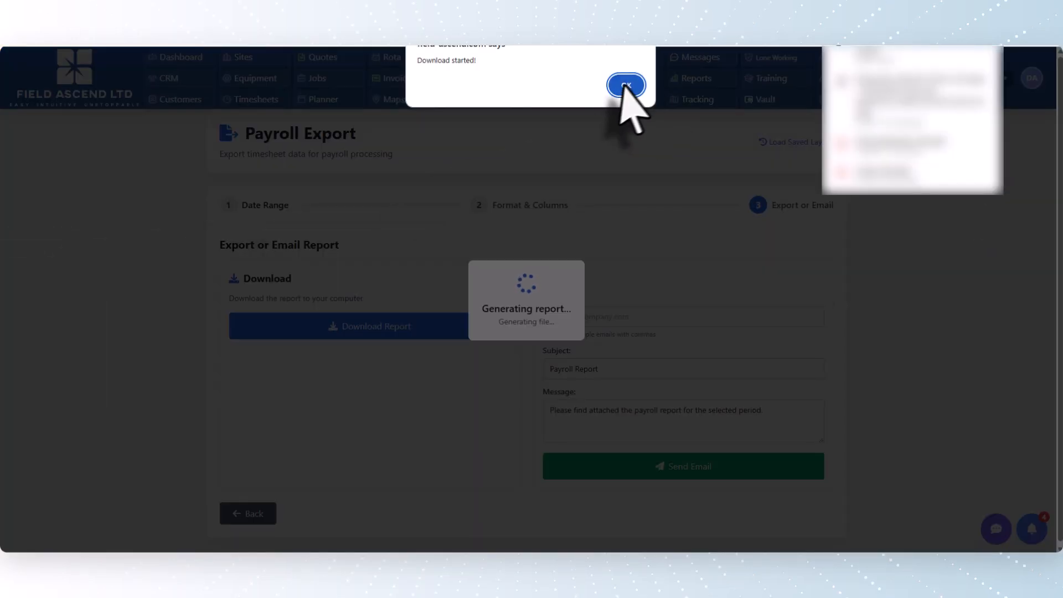
left_click(626, 86)
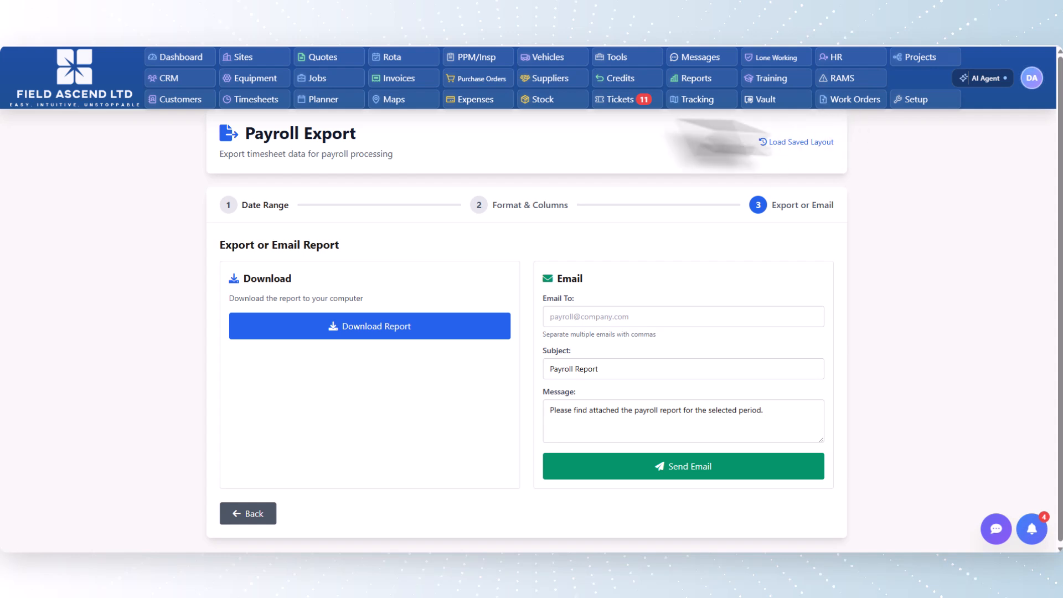
left_click(178, 58)
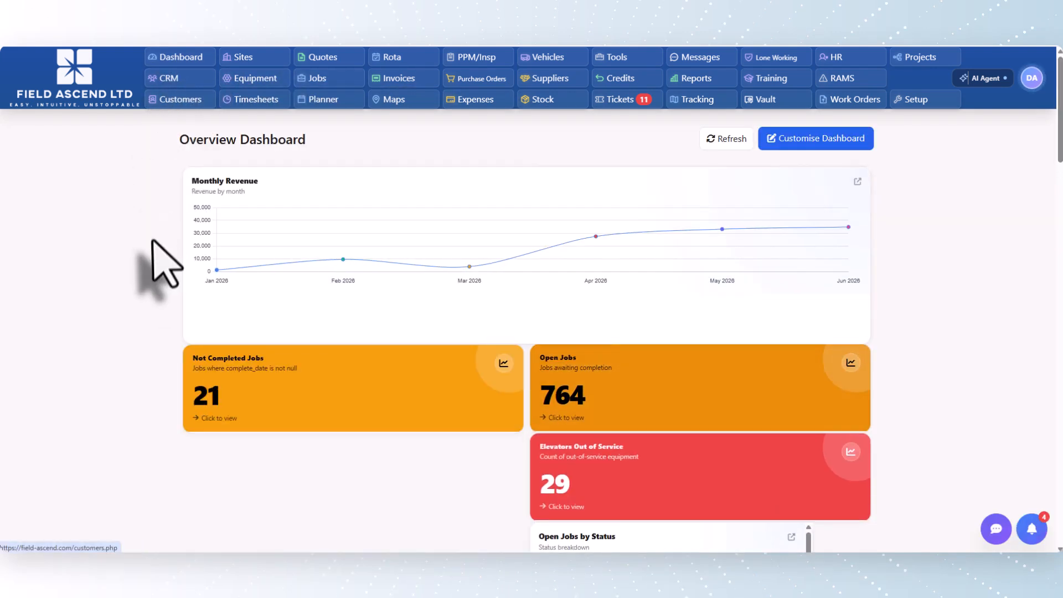